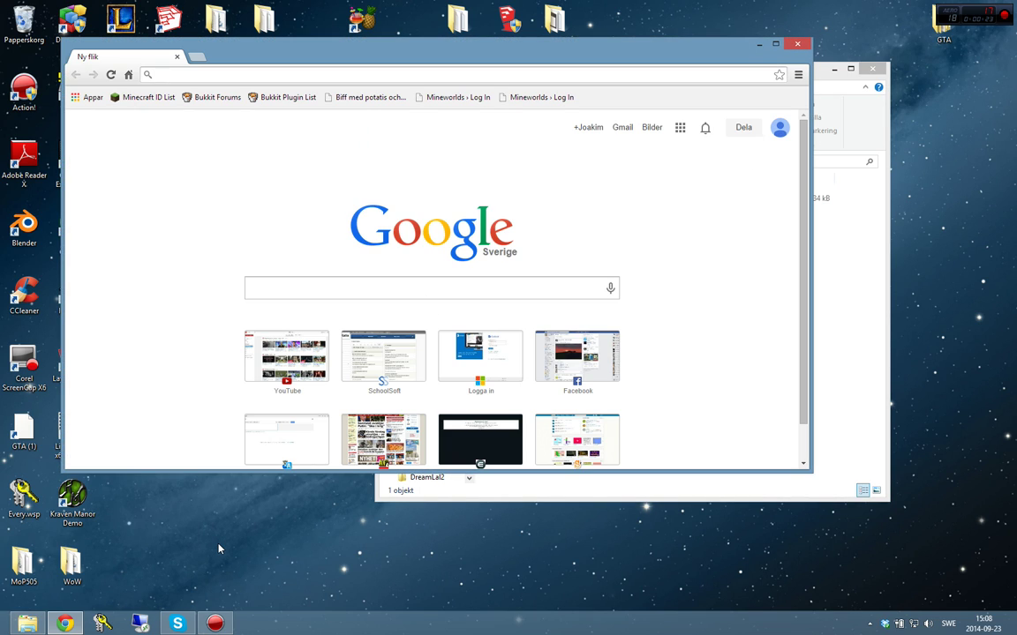
- Go to the media.io converter site and decline translating the page
text(m)
key(Return)
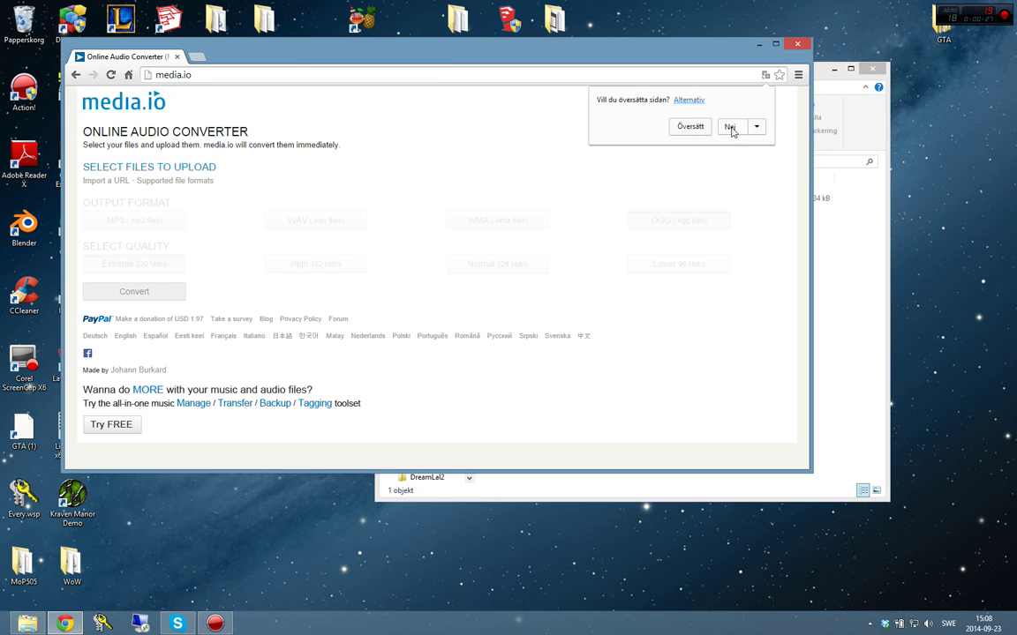
click(659, 121)
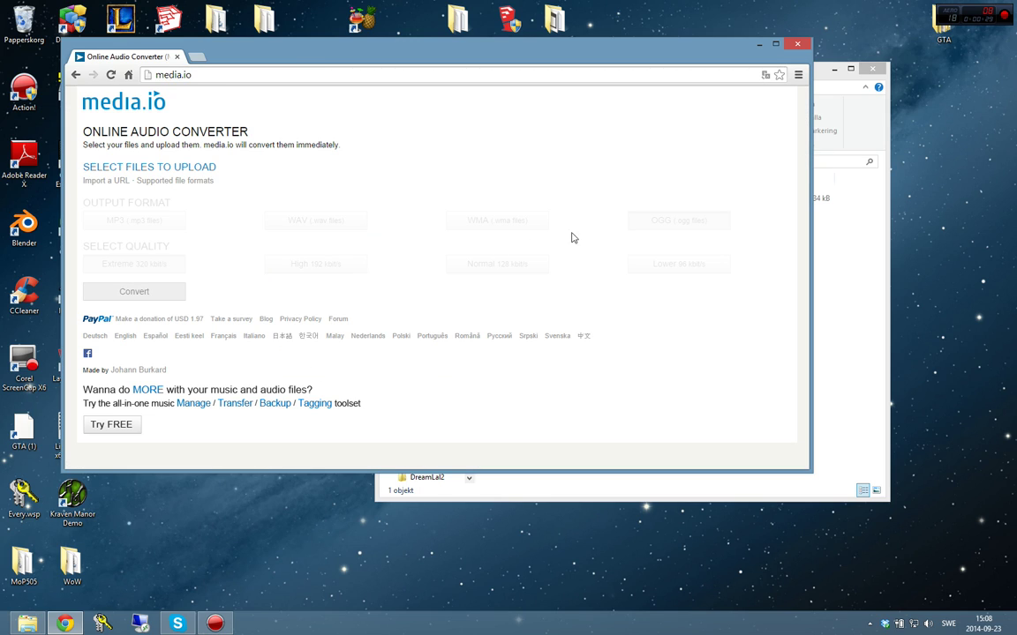
- Upload Elwynn Forest-Music.mp3 and choose OGG output at Extreme 320 kbit/s quality
click(155, 167)
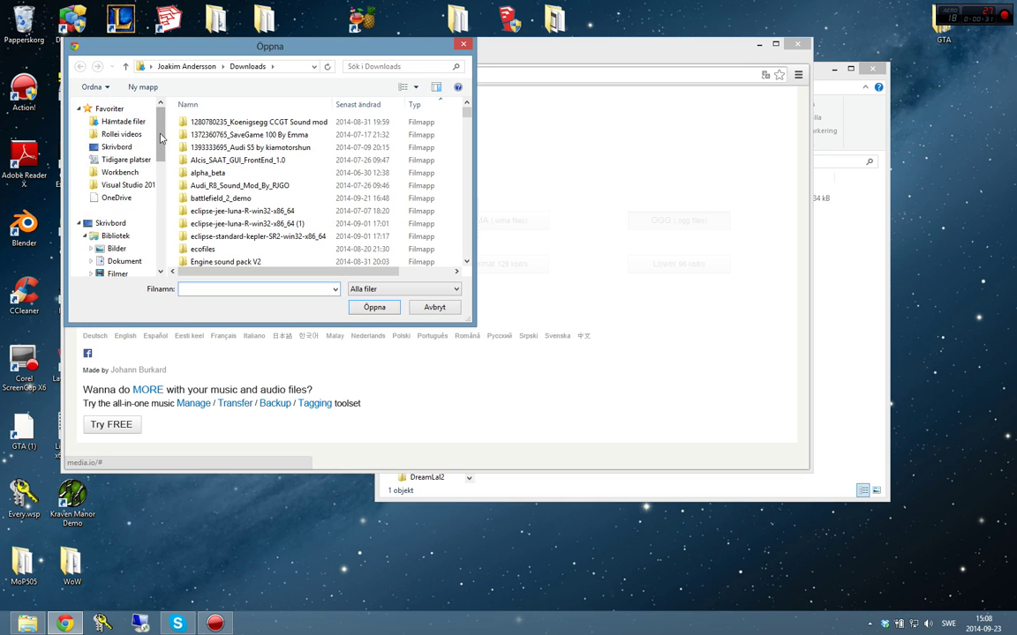
click(213, 289)
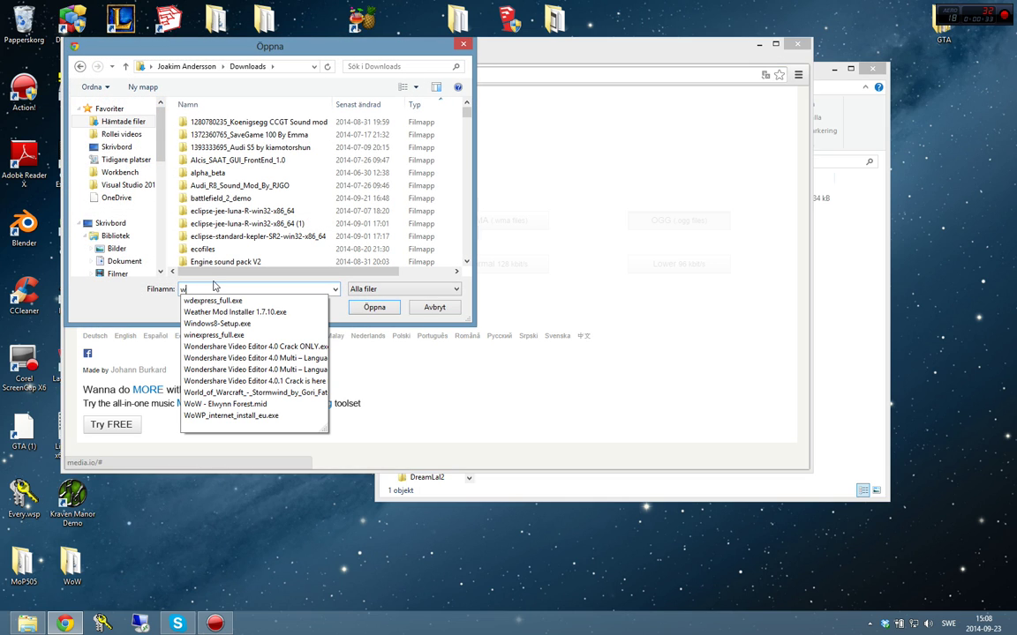
text(ew)
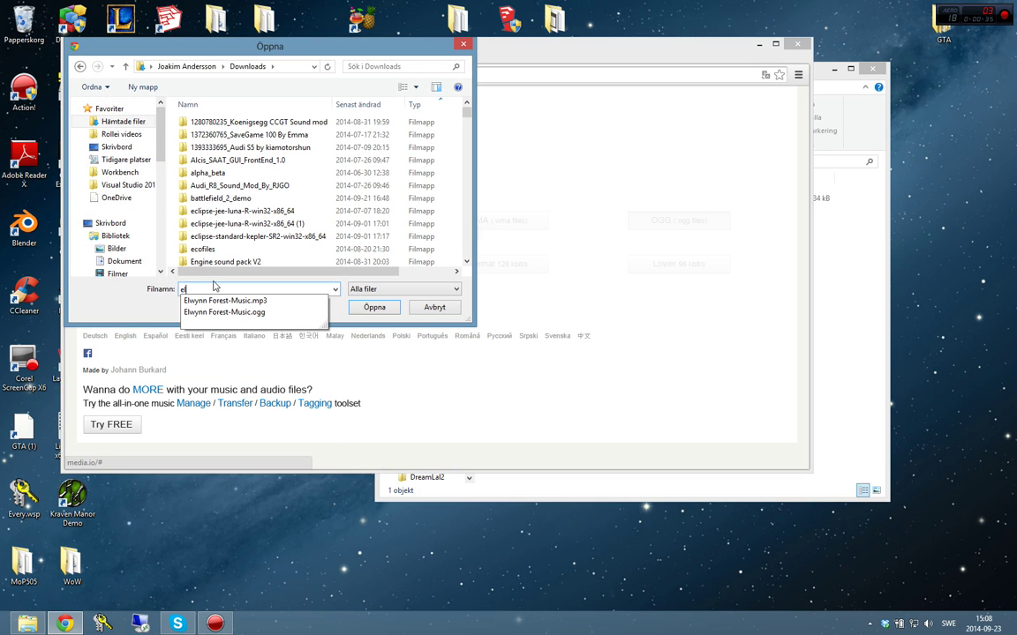
click(236, 311)
click(266, 290)
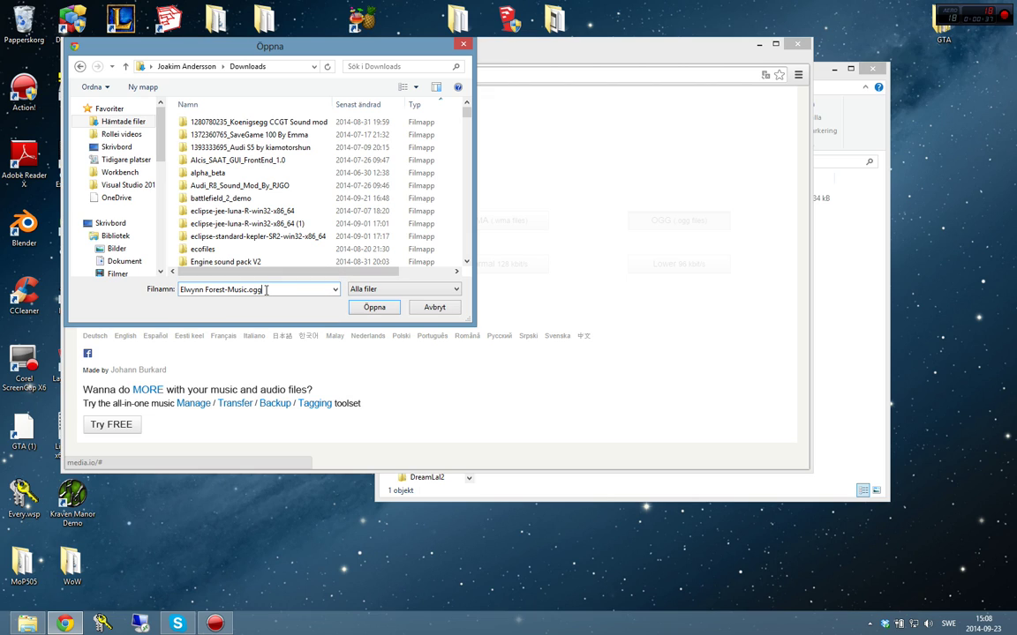
key(BackSpace)
key(BackSpace)
key(BackSpace)
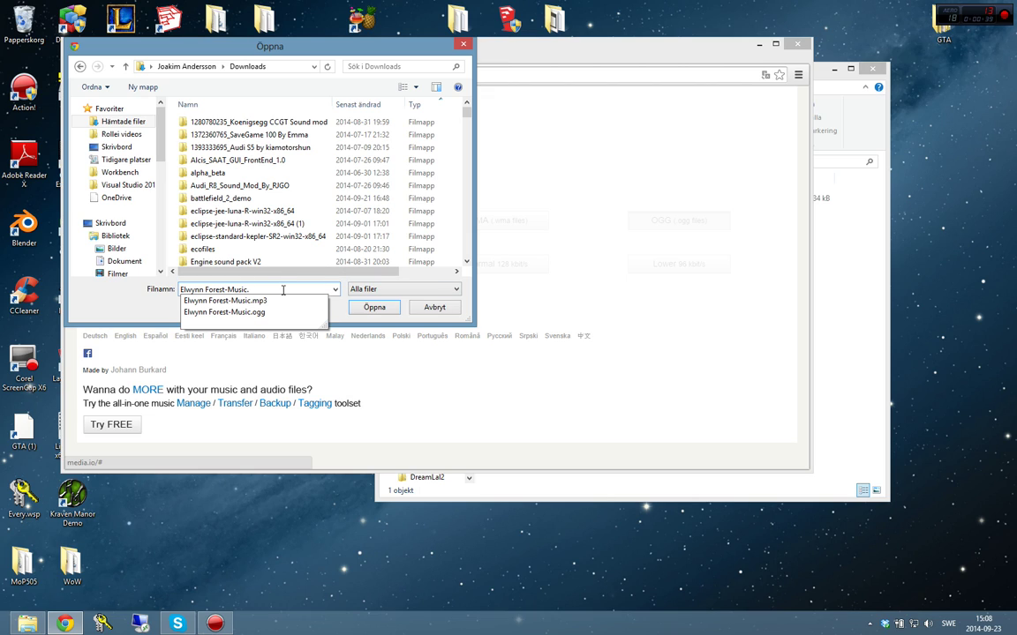
click(274, 301)
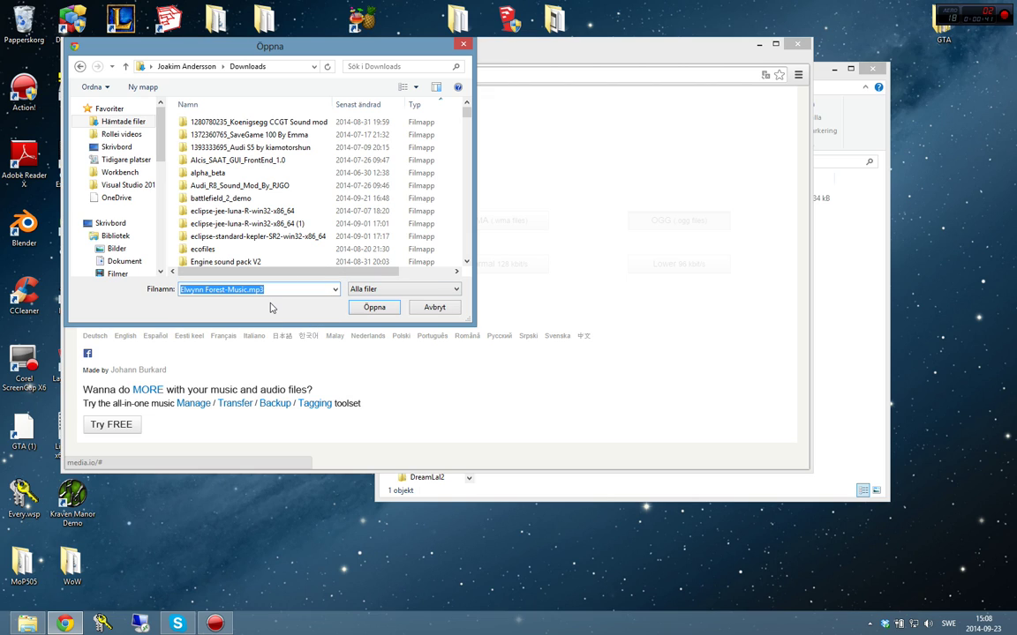
click(374, 307)
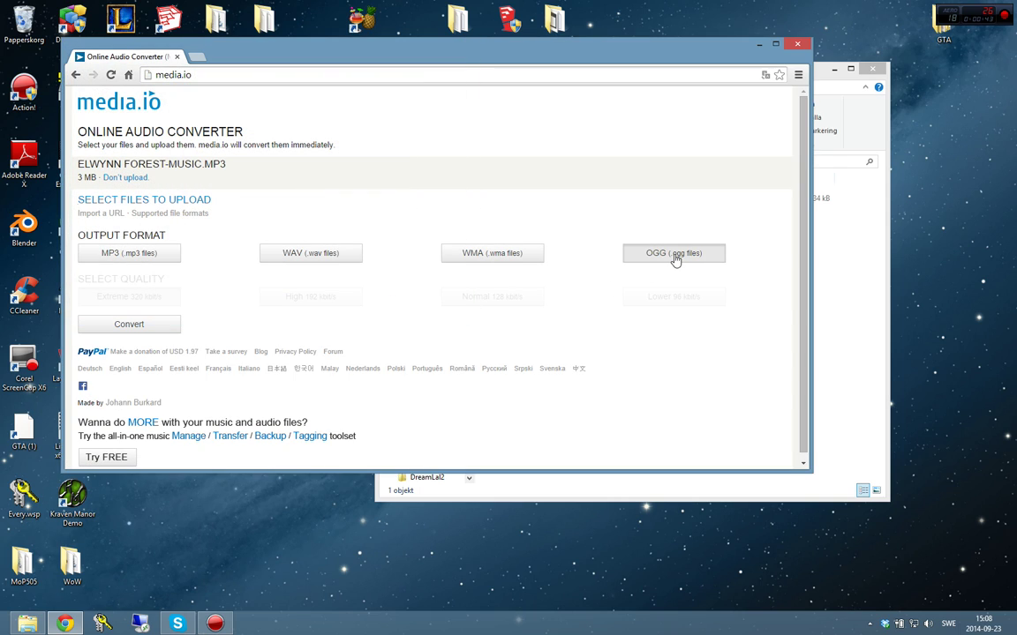
click(674, 256)
click(132, 298)
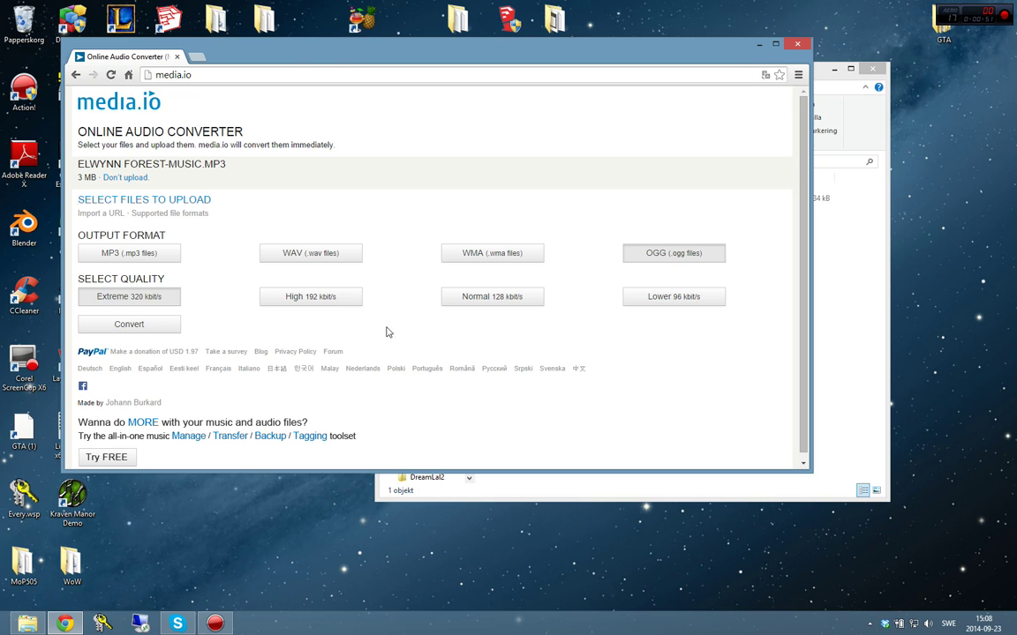
- Close Chrome, go to .minecraft\resourcepacks and bring up the 7-Zip actions for faithful32pack.zip
click(798, 47)
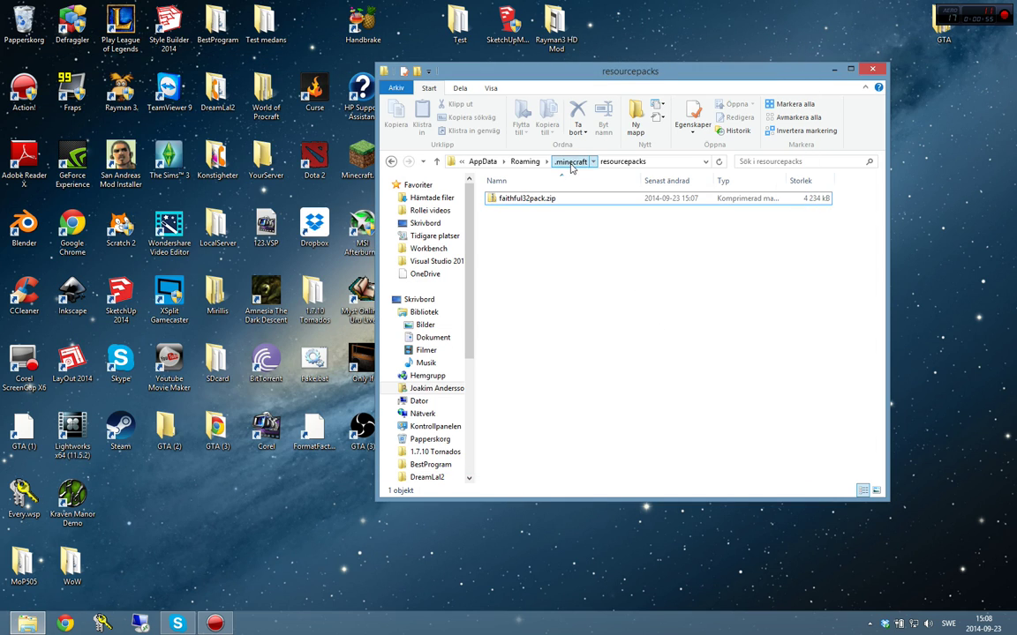
click(521, 162)
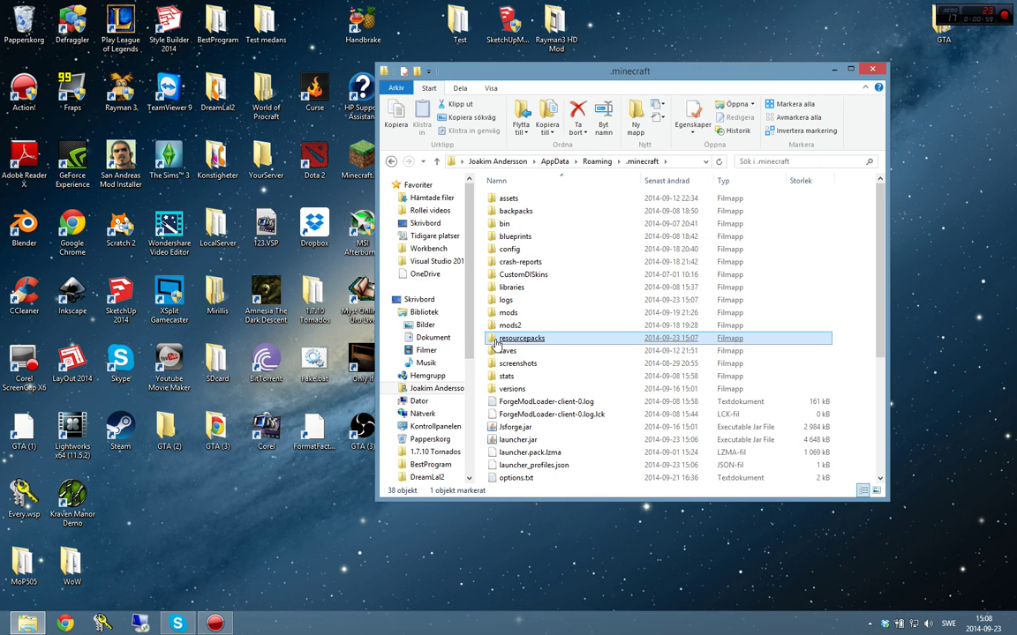
double_click(497, 341)
right_click(526, 199)
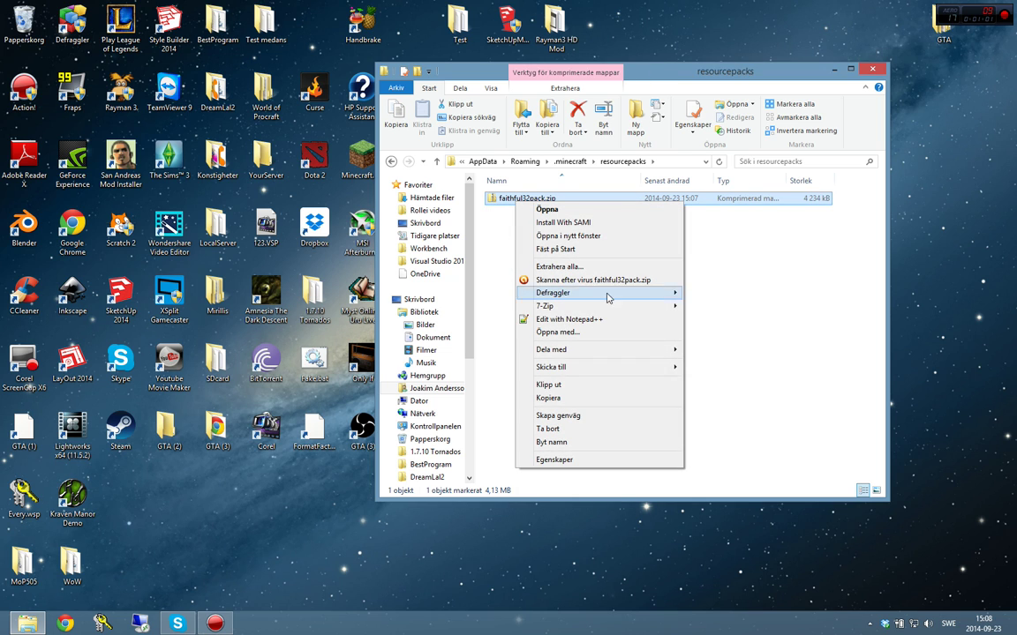
- Open faithful32pack.zip in 7-Zip and browse into assets\minecraft
mouse_move(656, 309)
click(708, 307)
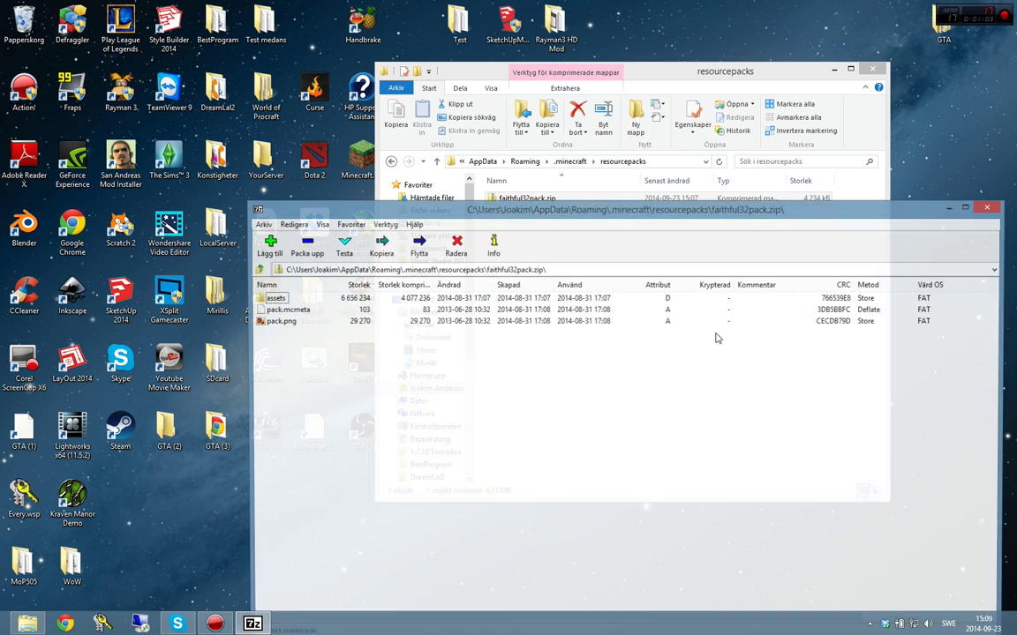
mouse_move(459, 214)
mouse_down()
mouse_move(578, 215)
mouse_move(668, 178)
mouse_up()
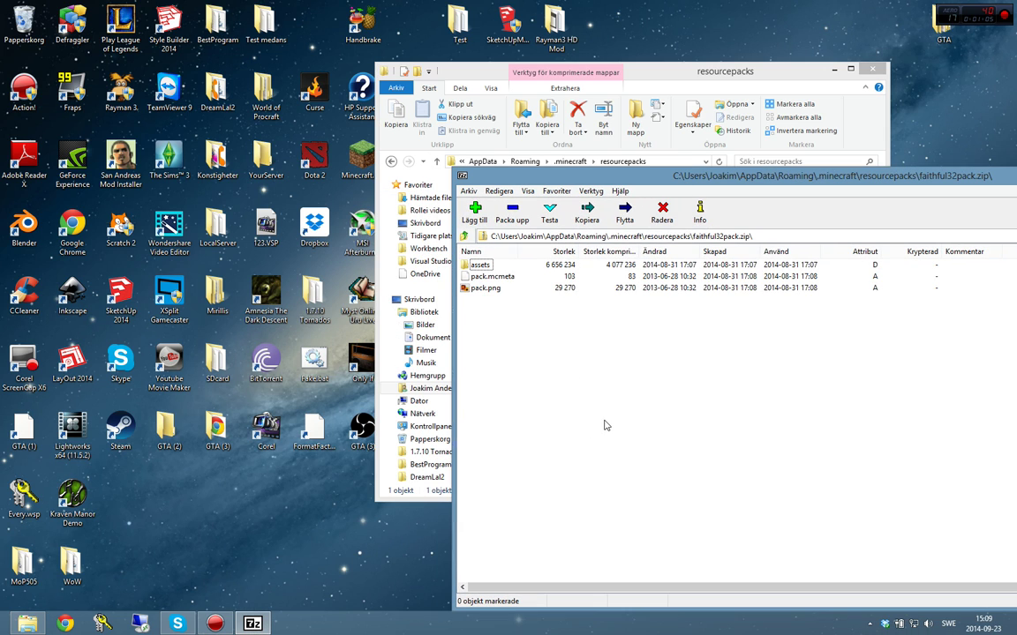
double_click(480, 266)
double_click(482, 266)
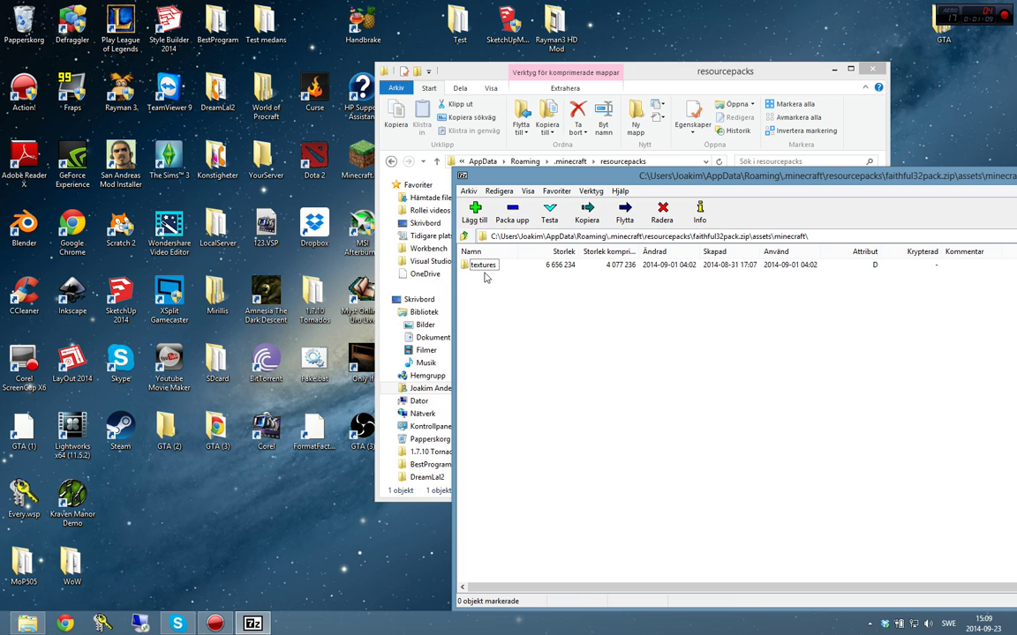
- Create a new folder named sounds in assets\minecraft
right_click(500, 336)
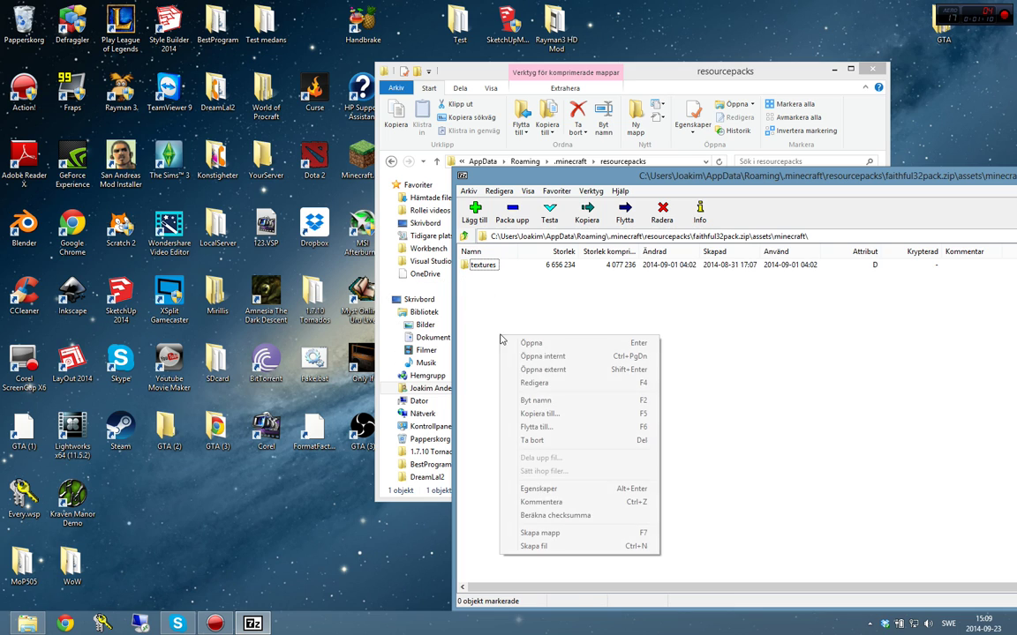
click(595, 533)
text(sounds)
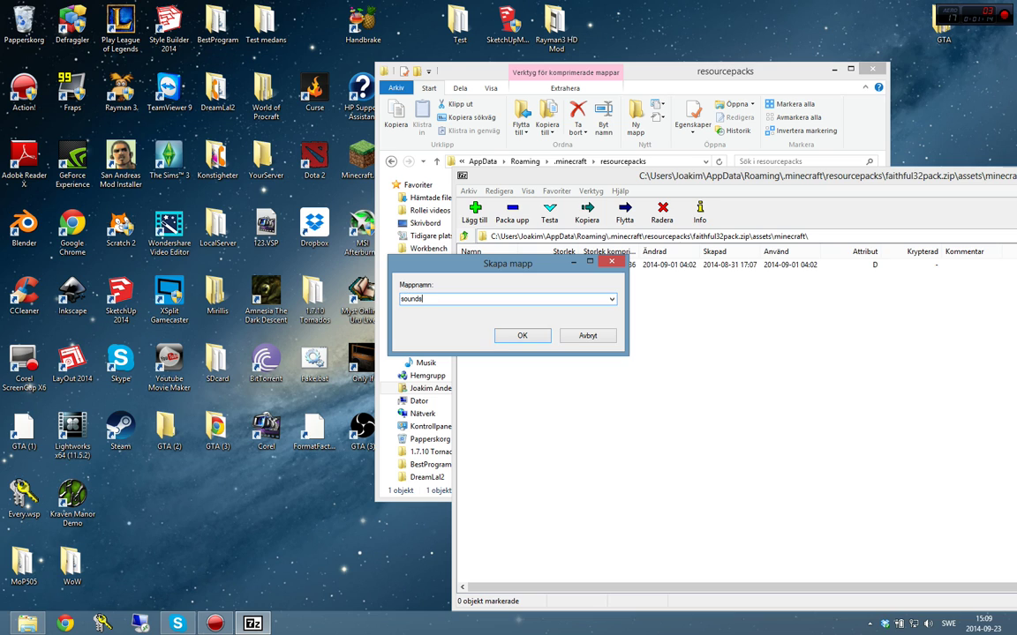
key(Return)
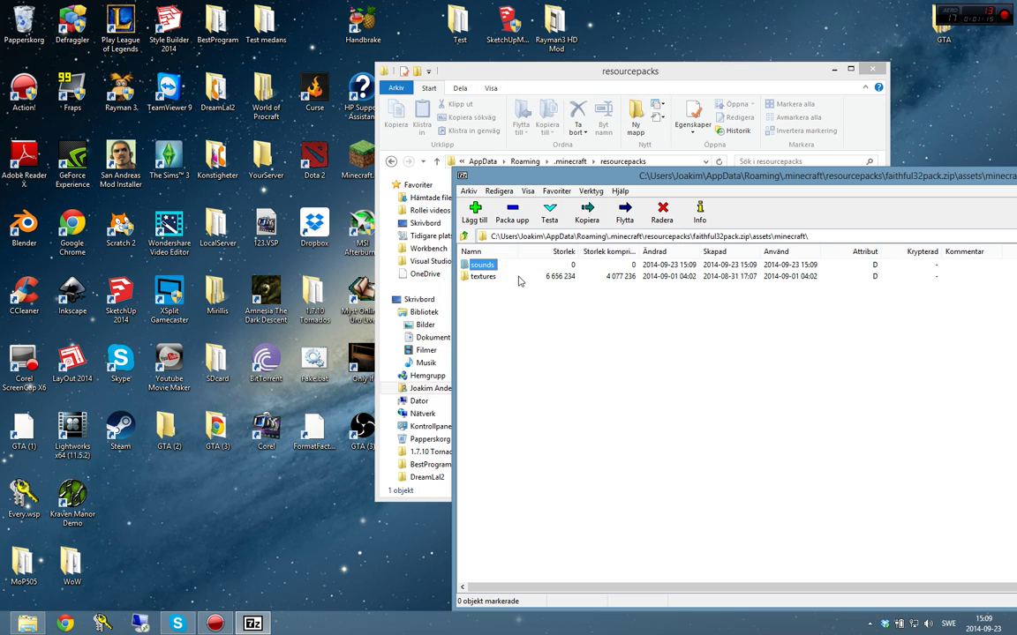
- Inside sounds, create a new folder named records
double_click(485, 268)
right_click(470, 319)
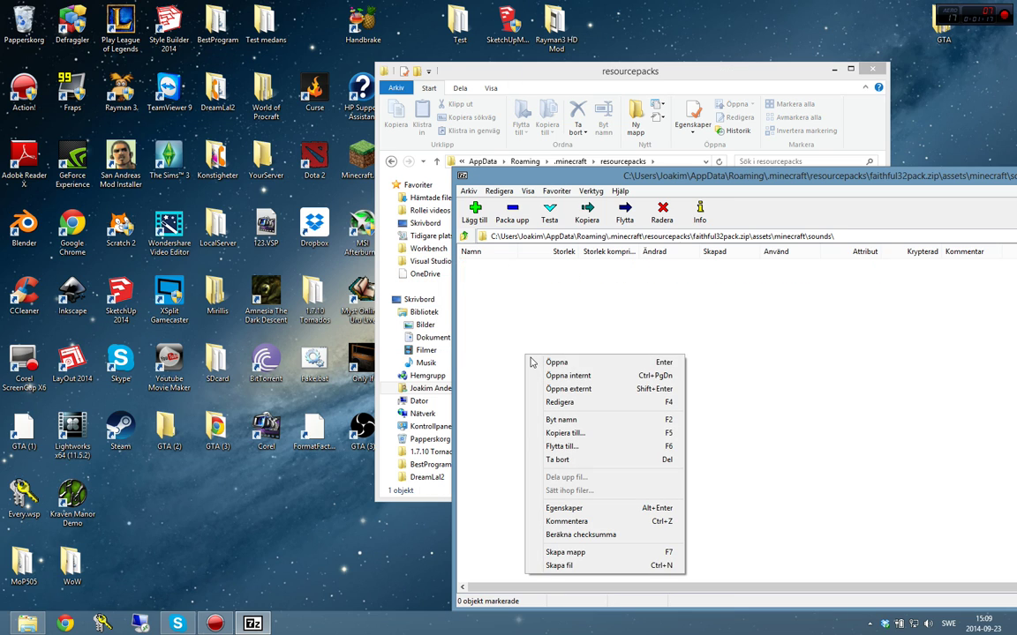
click(572, 553)
text(records)
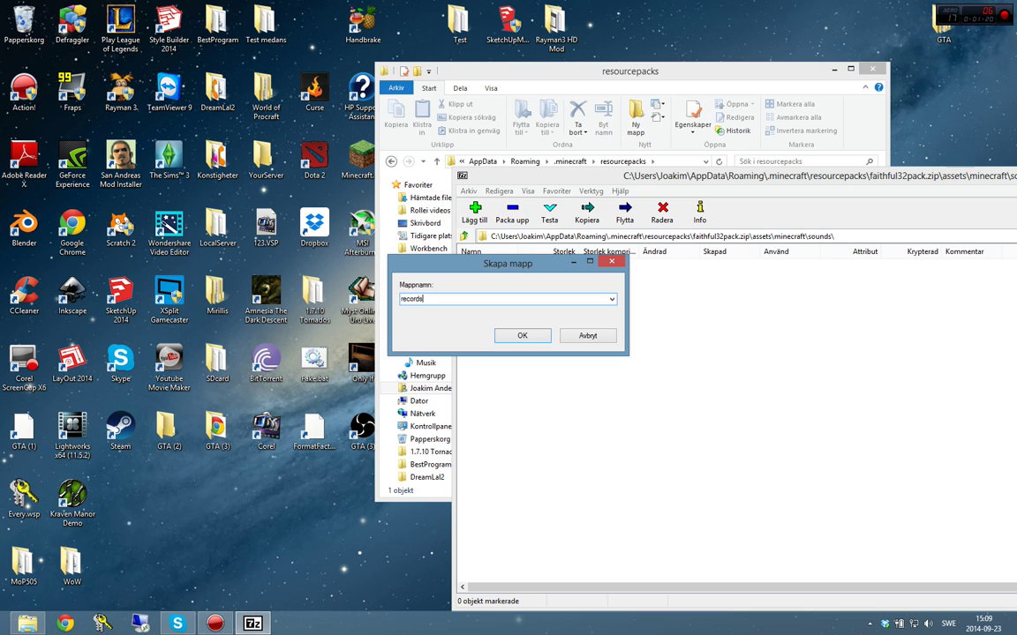
key(Return)
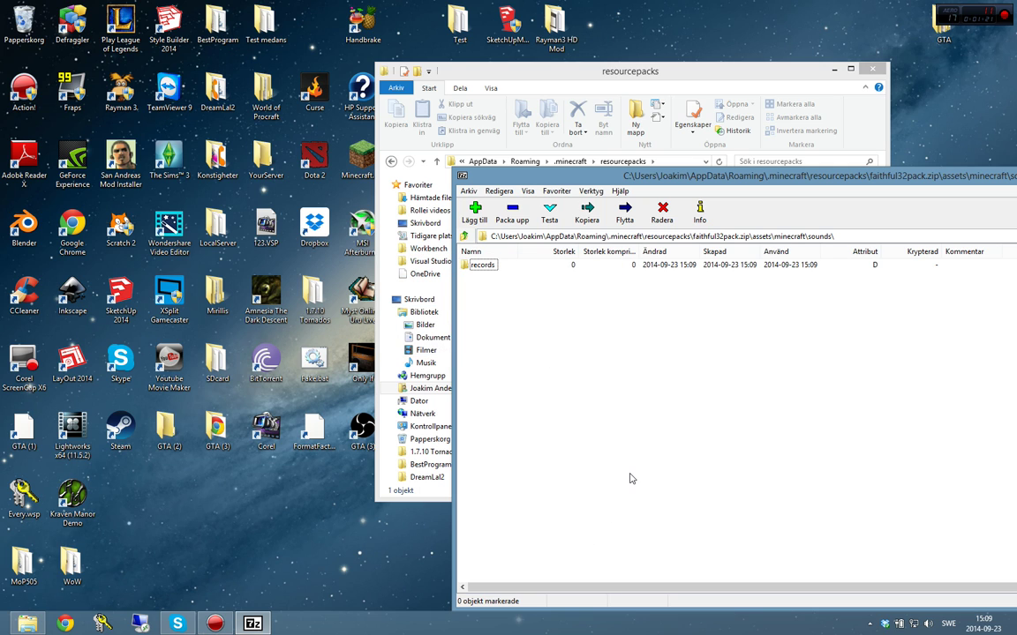
- Find Elwynn Forest-Music.ogg in Downloads and copy it into the archive's sounds folder
key(super+e)
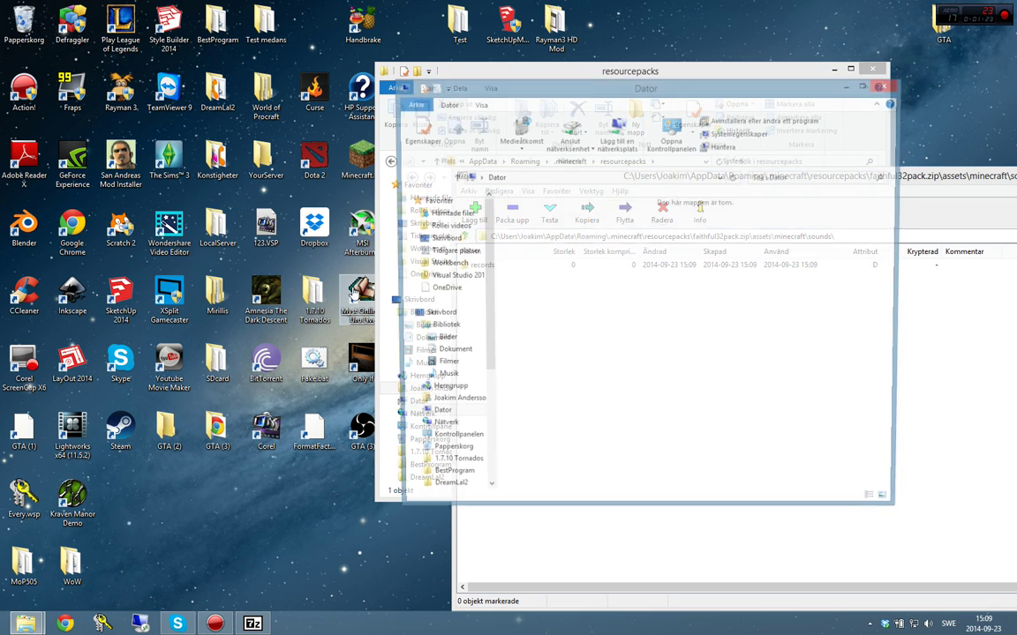
click(447, 214)
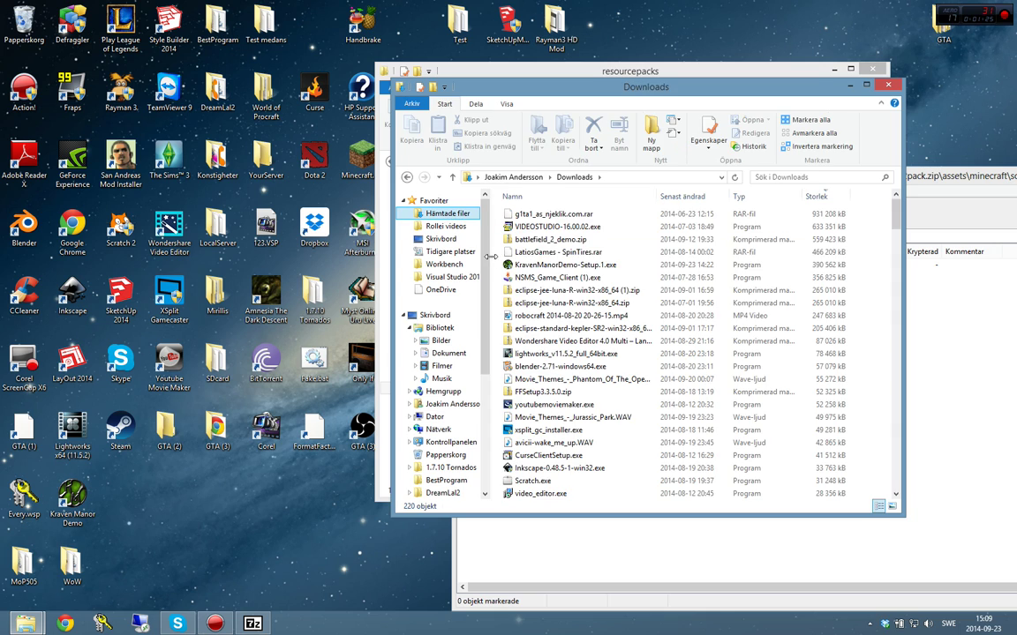
click(773, 177)
text(ogg)
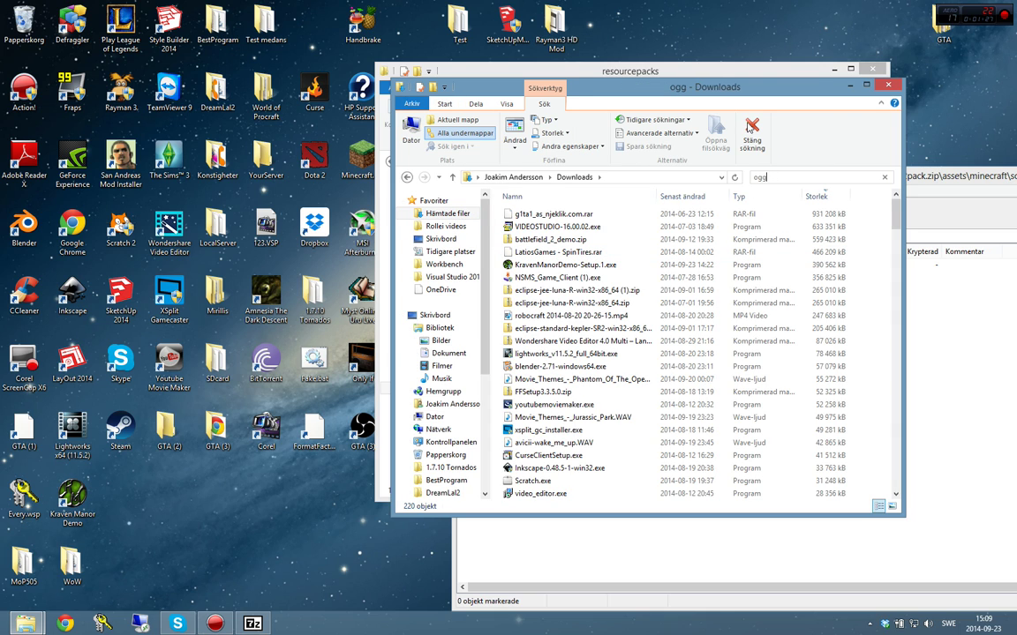
click(540, 231)
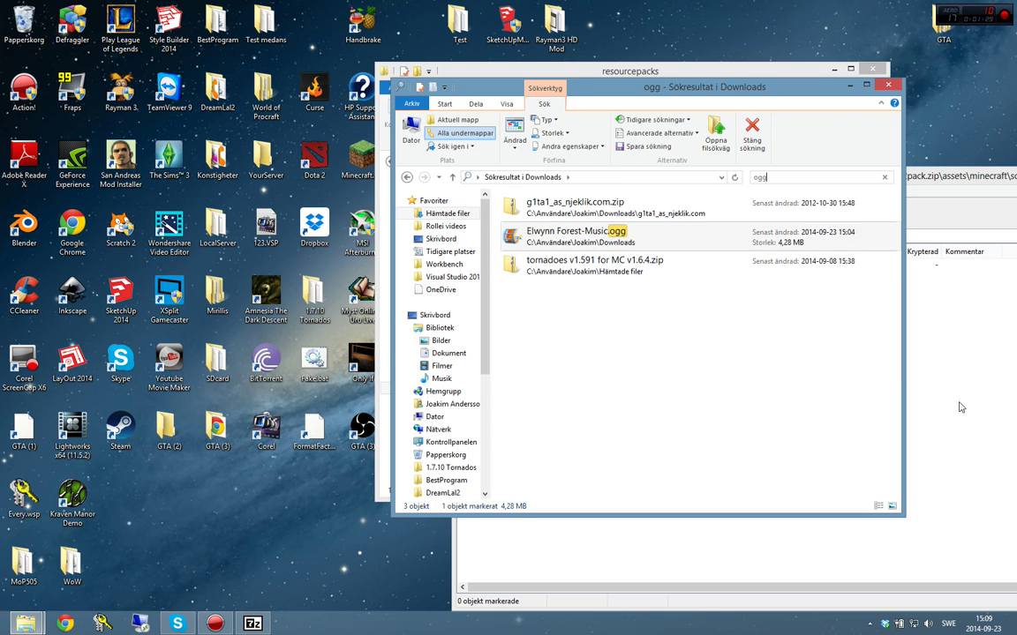
drag(961, 407, 961, 407)
click(487, 358)
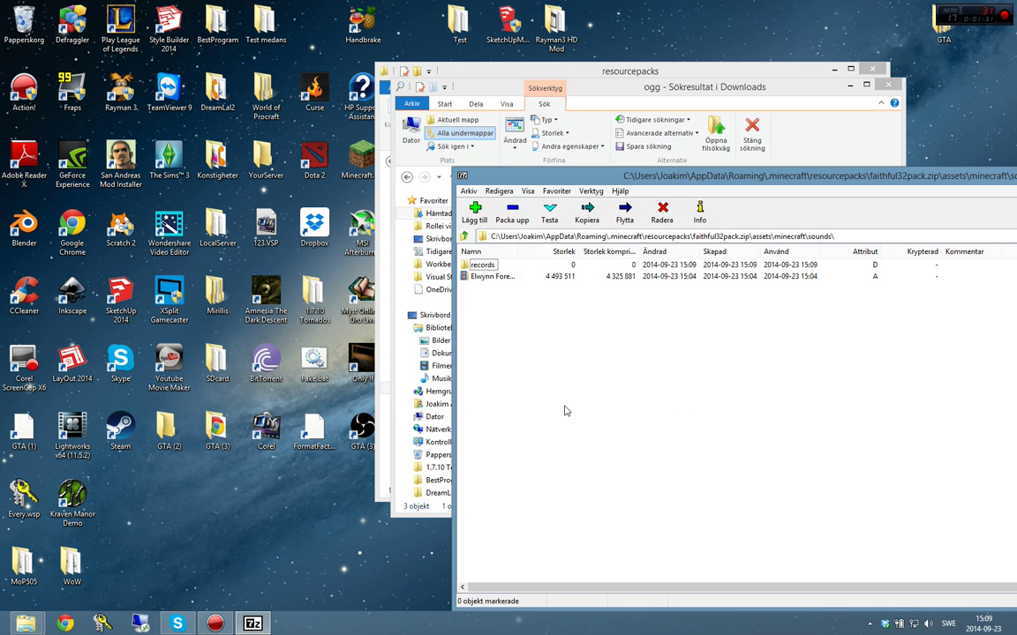
- Delete the song from sounds and move into the records folder
right_click(480, 274)
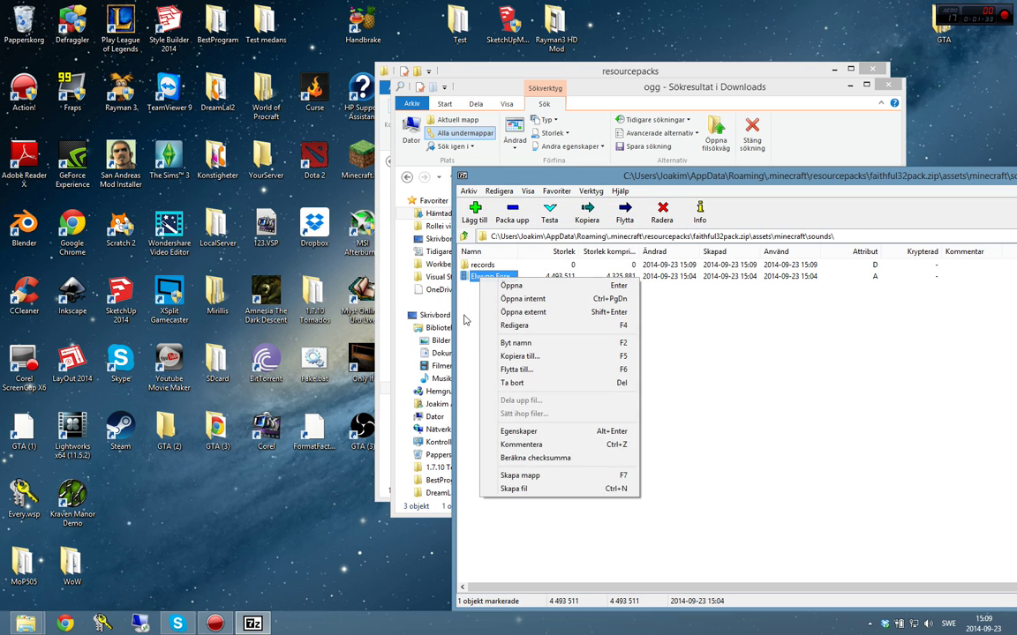
click(565, 347)
click(564, 355)
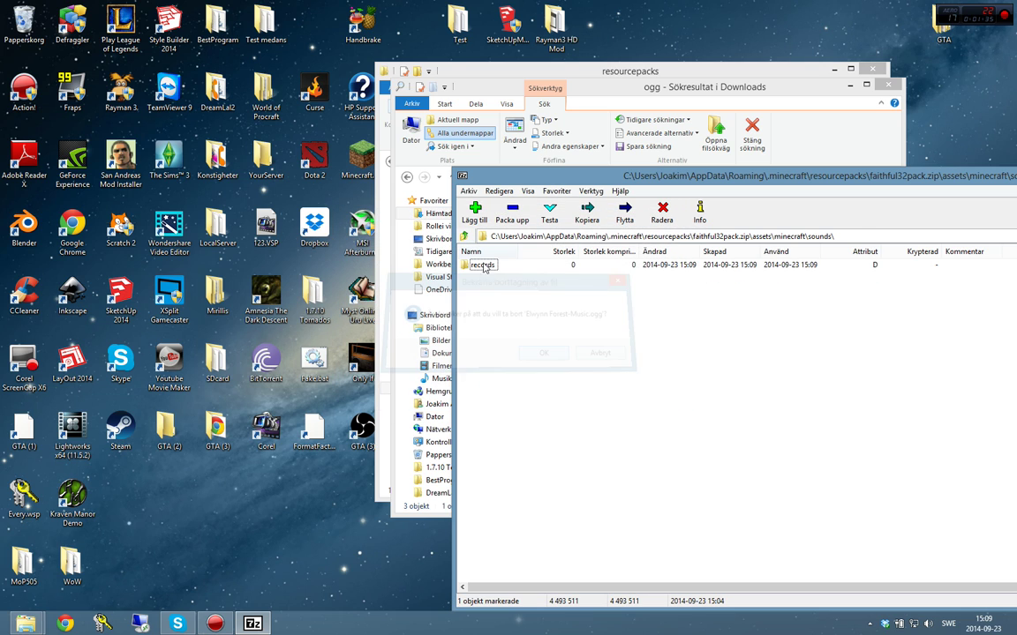
key(Return)
- Copy Elwynn Forest-Music.ogg from Explorer into the archive's records folder
drag(618, 100, 287, 64)
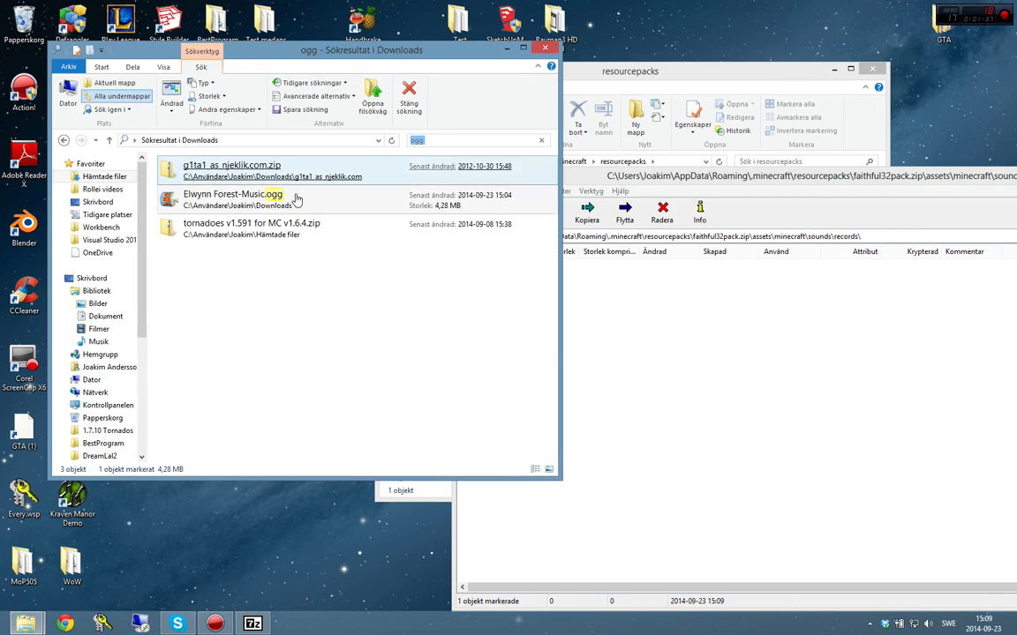
drag(289, 198, 684, 345)
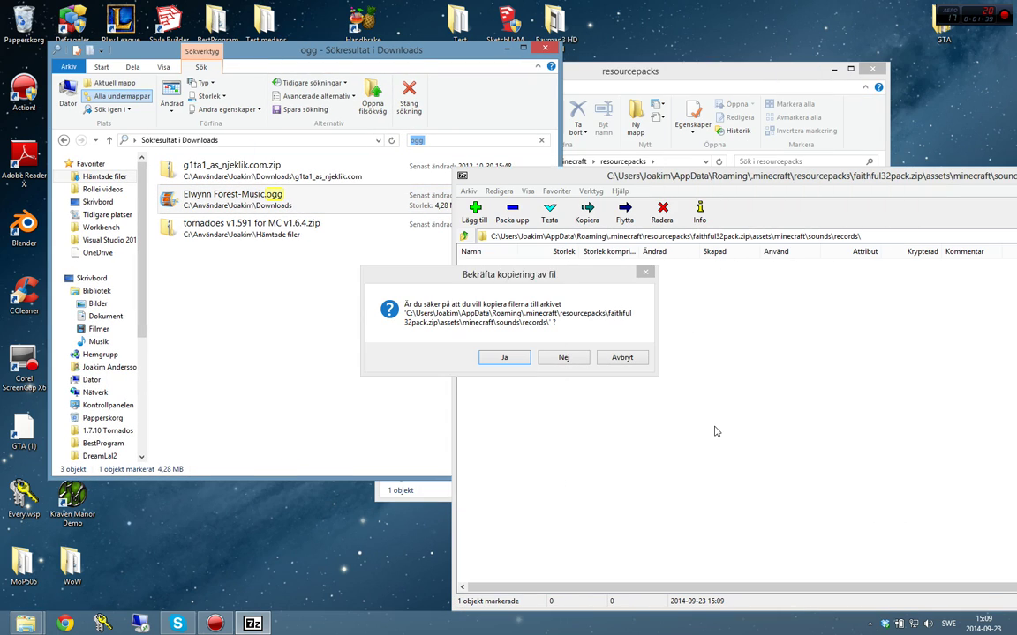
click(504, 357)
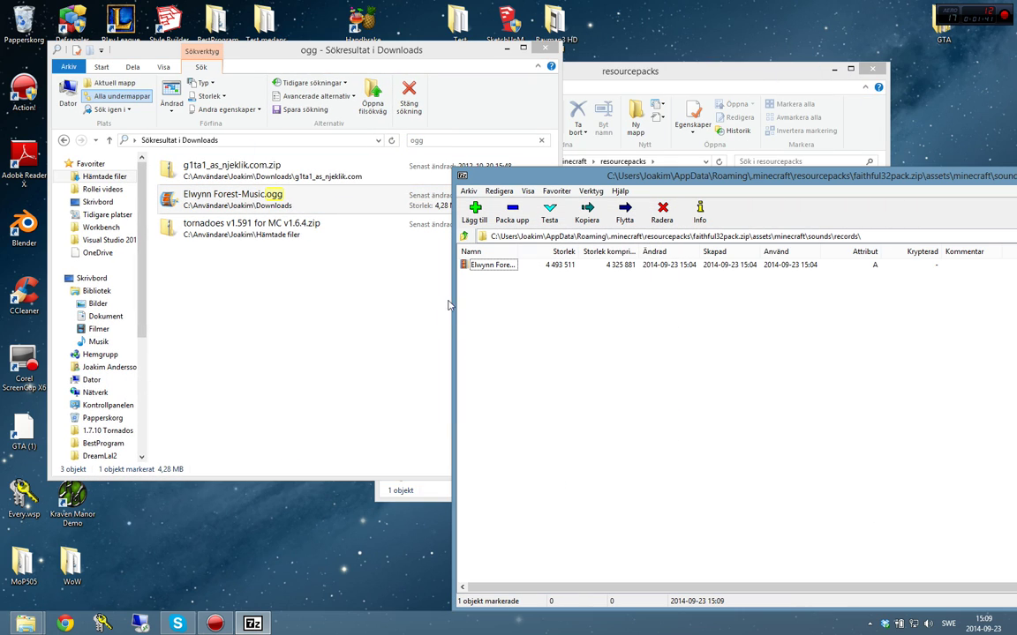
right_click(484, 272)
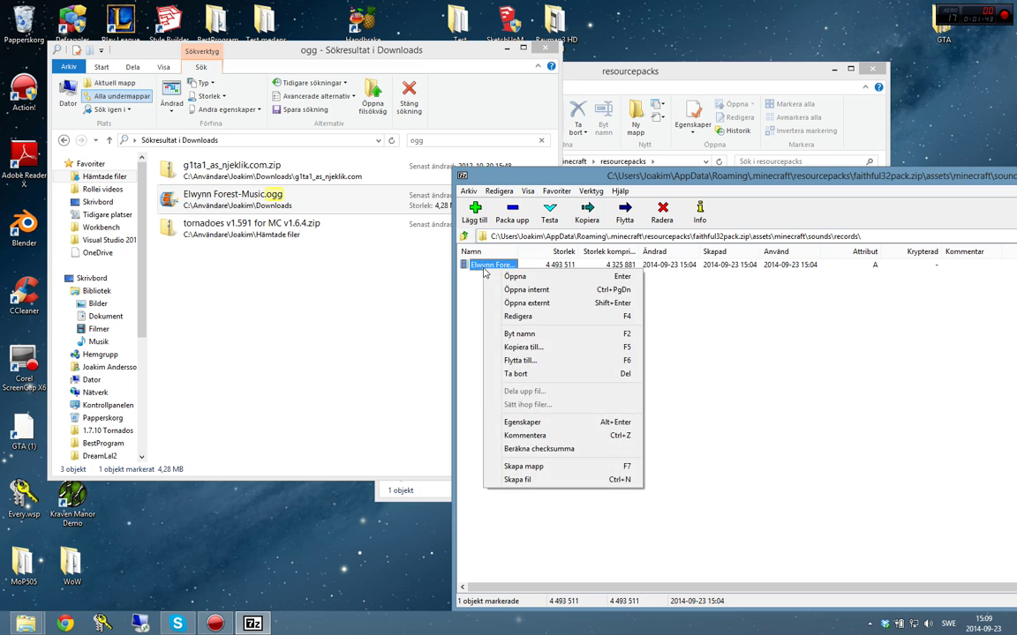
click(471, 345)
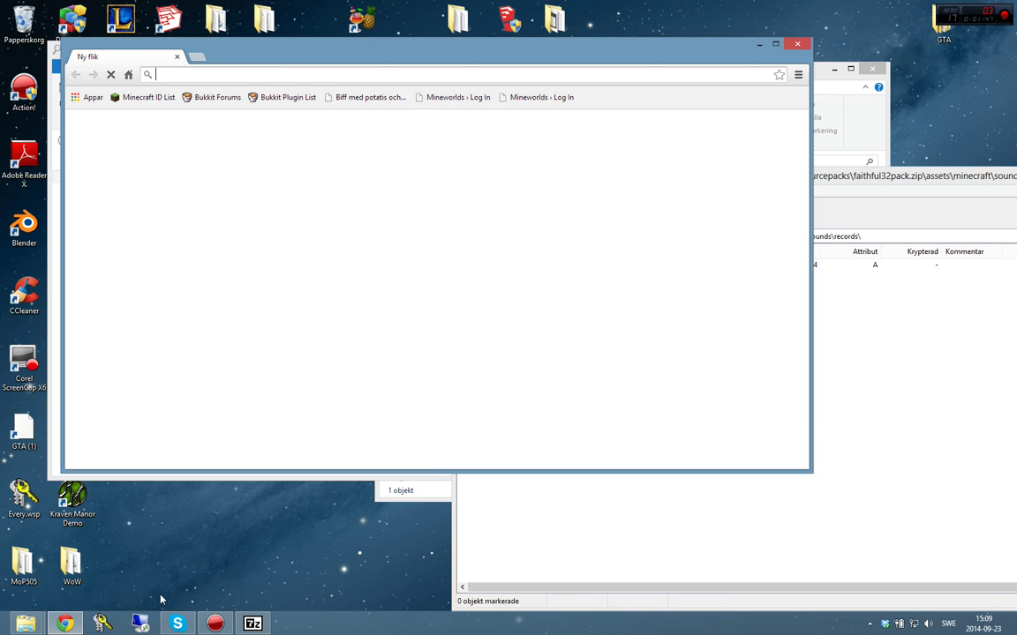
- Search Google for 'minecraft discs' and open the Music Discs wiki page at its track table
text(min)
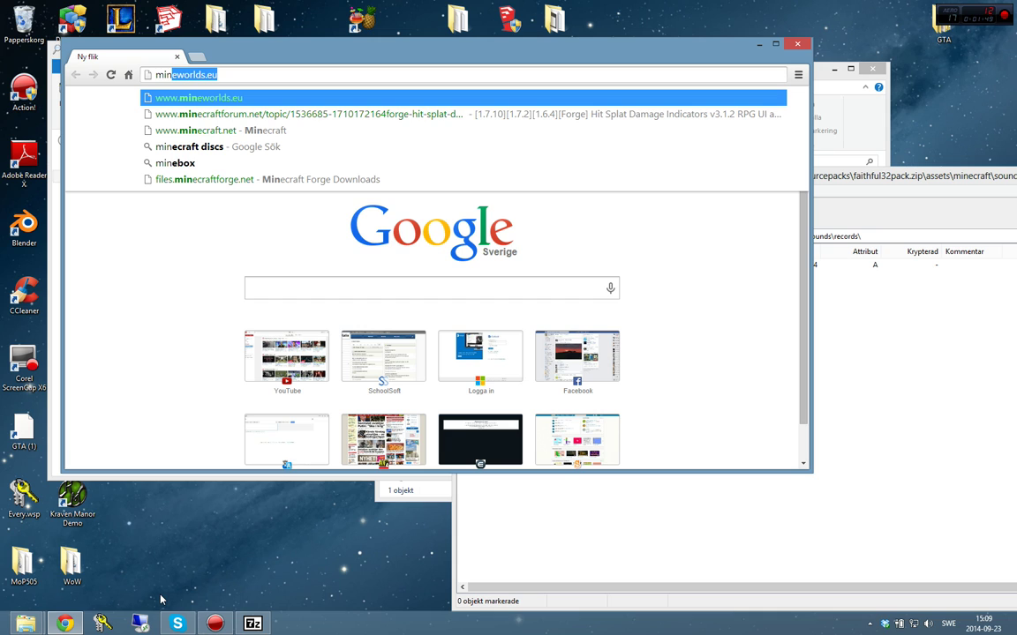
text(ecraft ds)
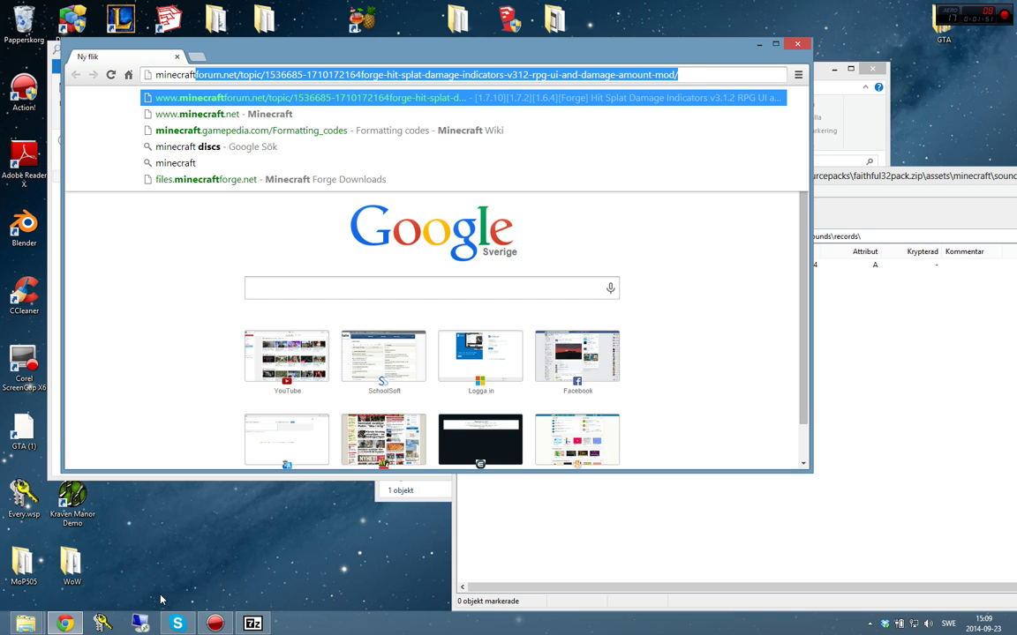
key(BackSpace)
text(iscs)
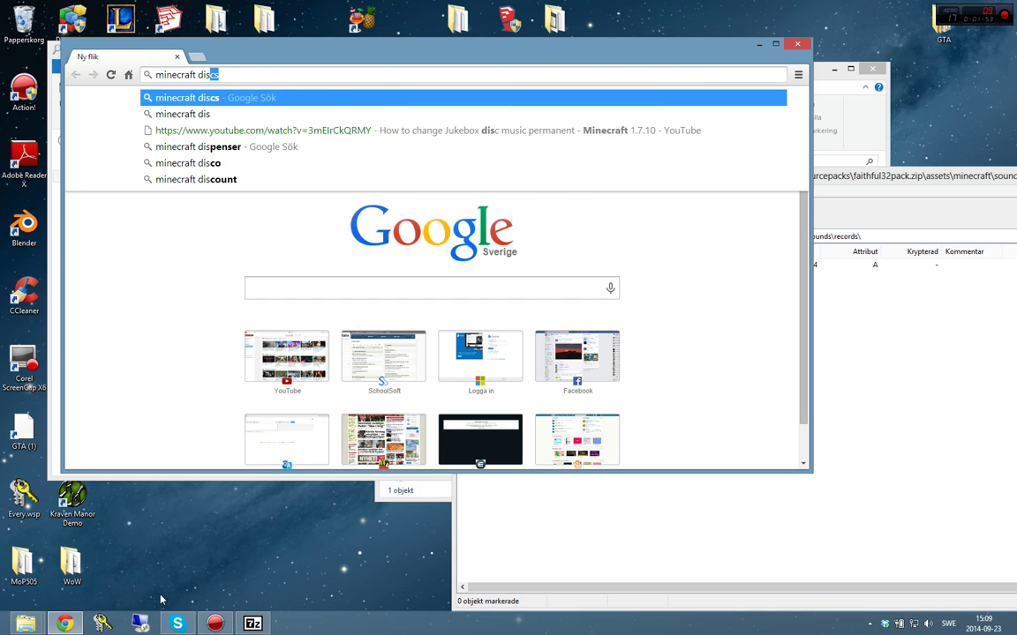
key(Return)
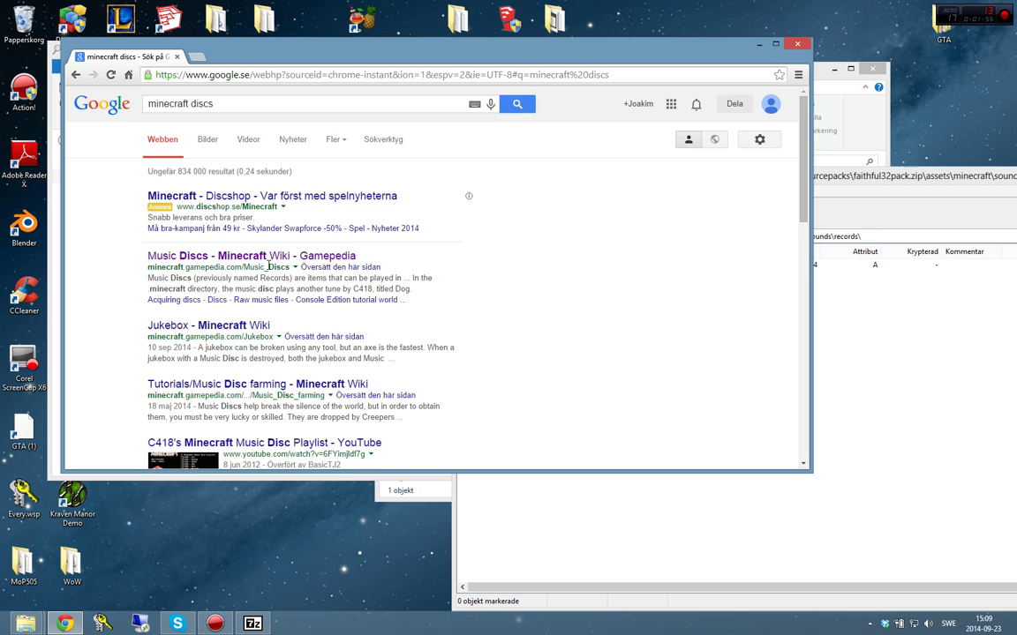
click(260, 258)
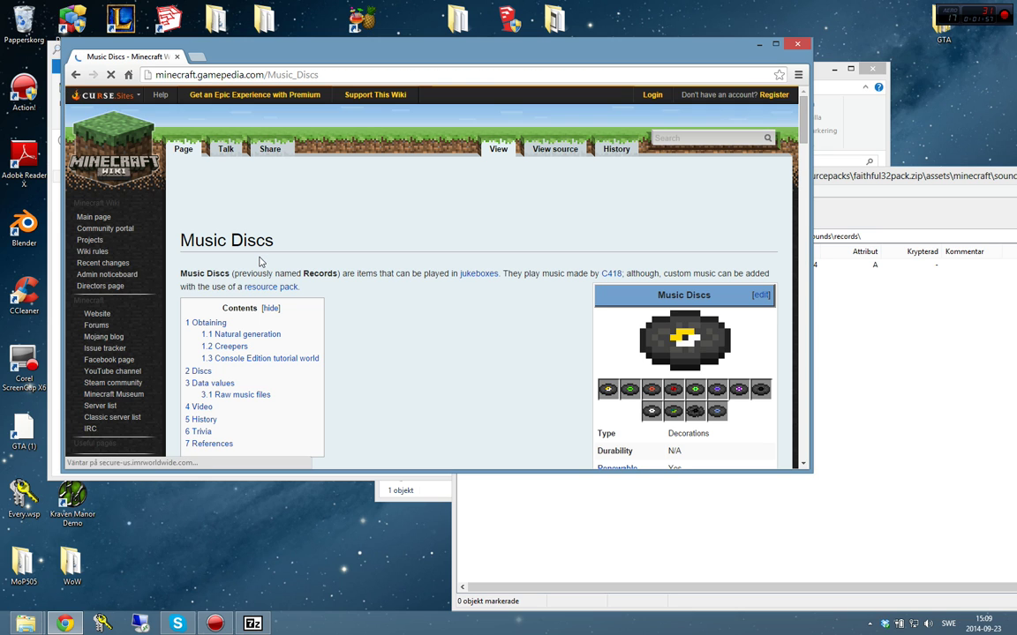
scroll(401, 264, down, 3)
scroll(402, 264, down, 10)
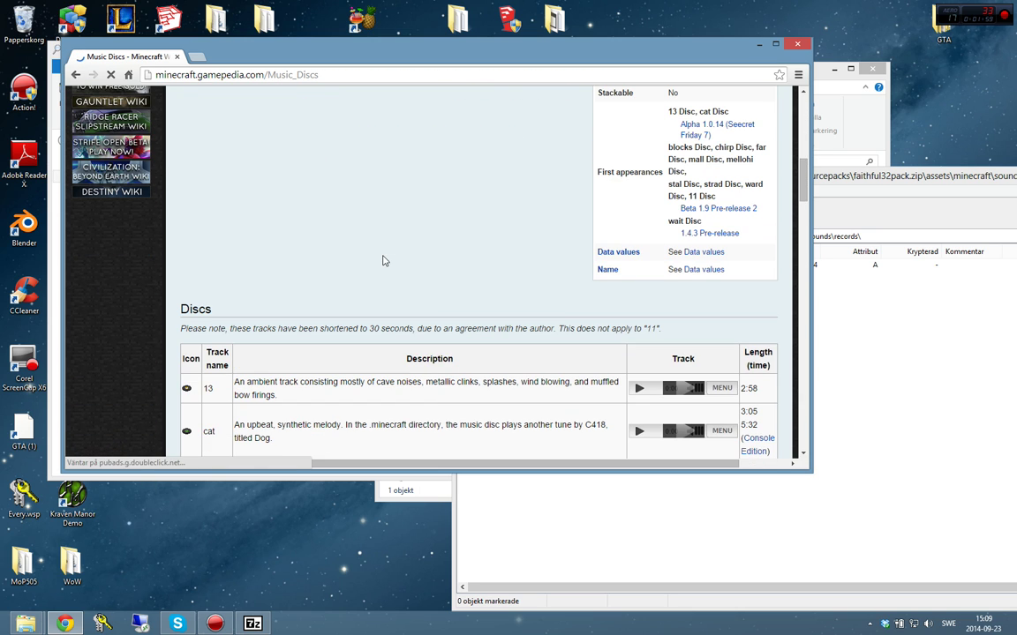
scroll(279, 260, up, 3)
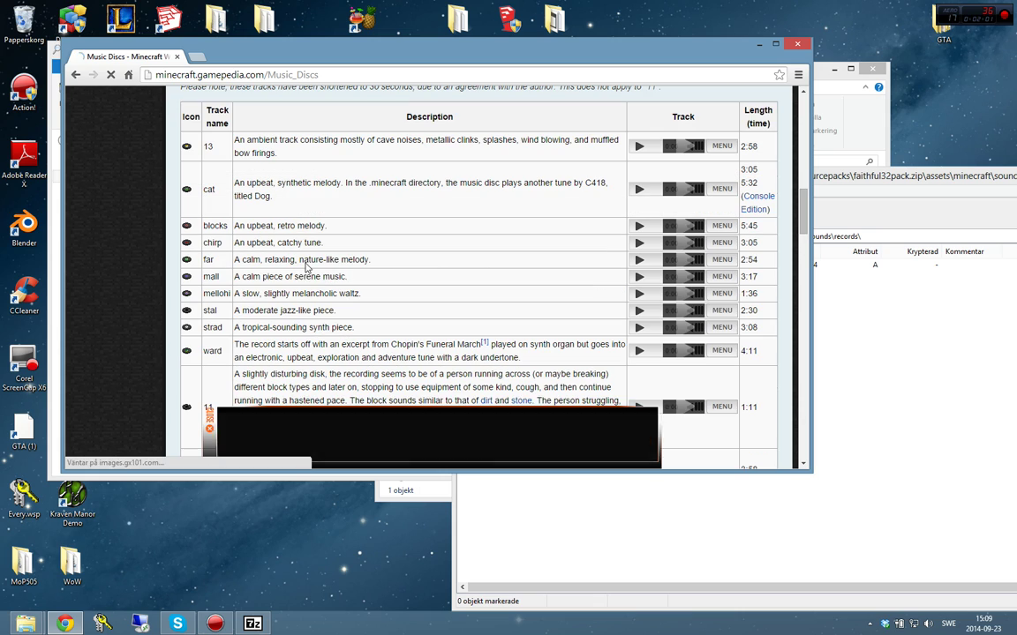
click(183, 242)
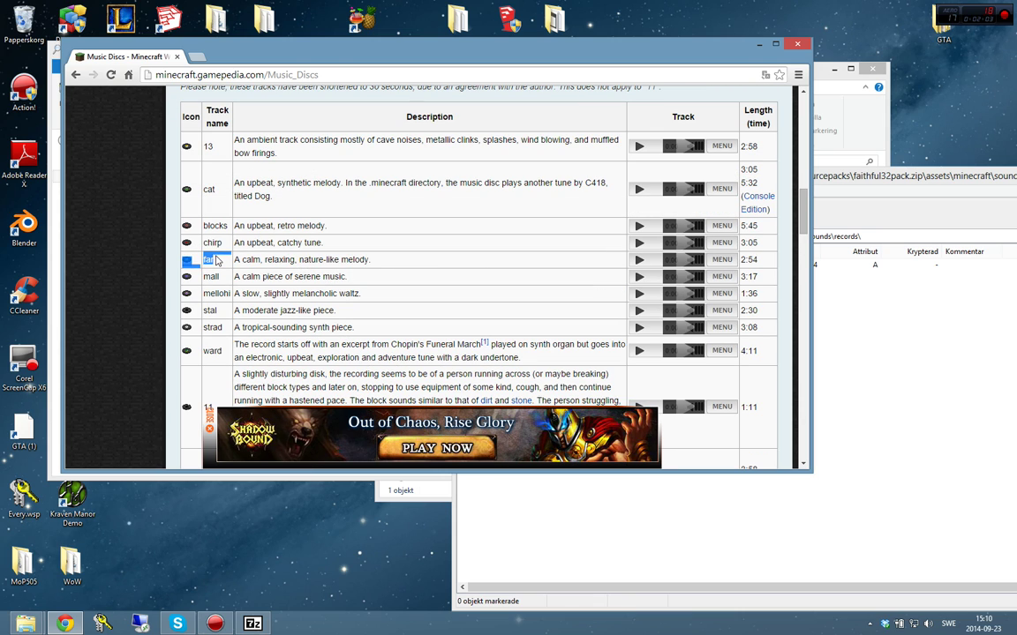
- Rename the song in the records folder to far.ogg
click(842, 400)
right_click(491, 266)
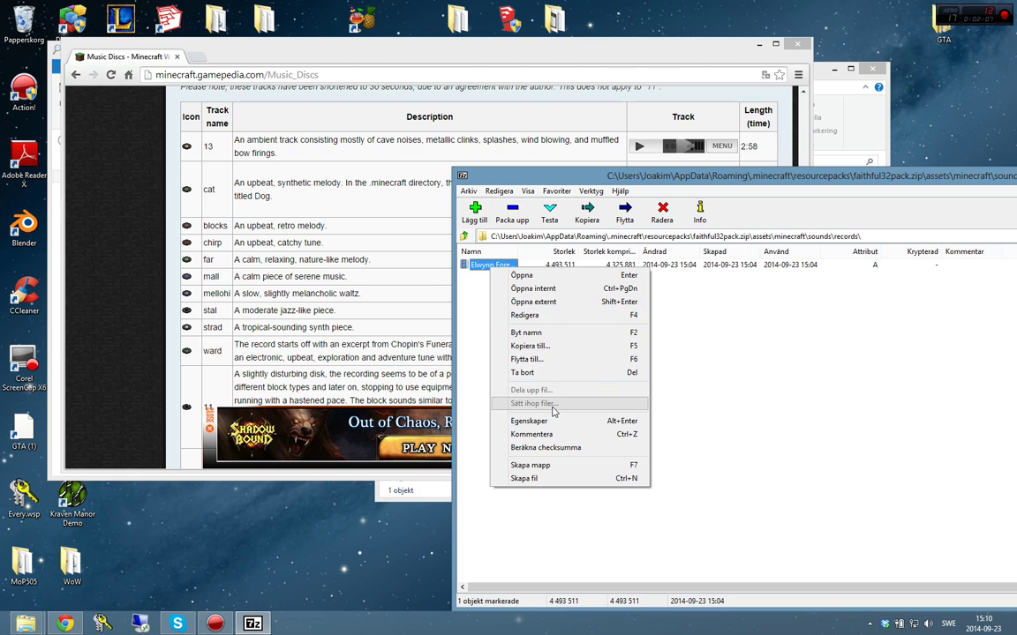
click(556, 330)
key(End)
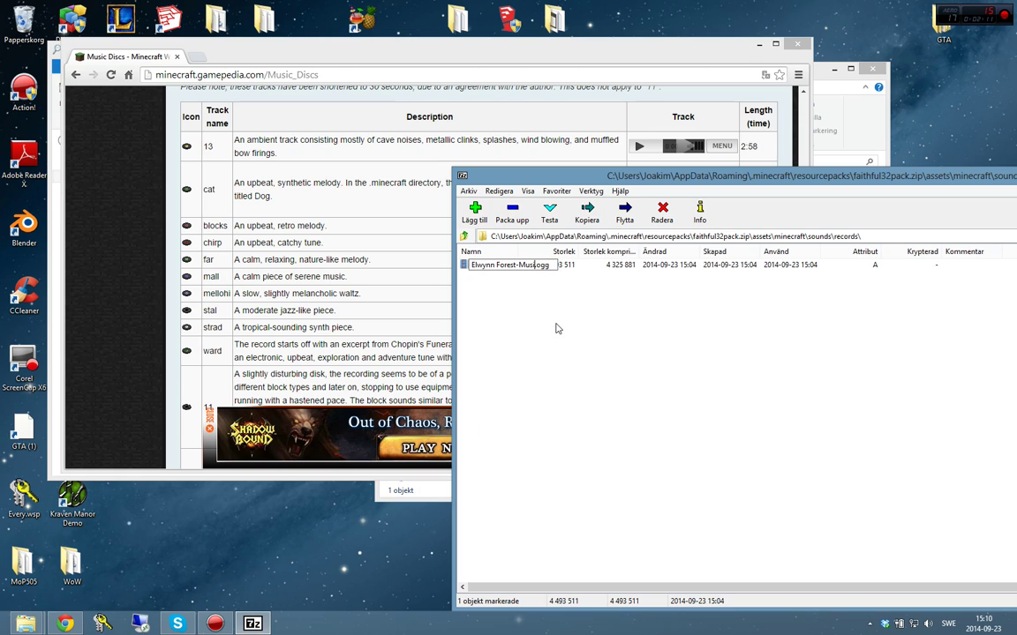
key(BackSpace)
key(BackSpace)
key(BackSpace)
text(far)
key(Return)
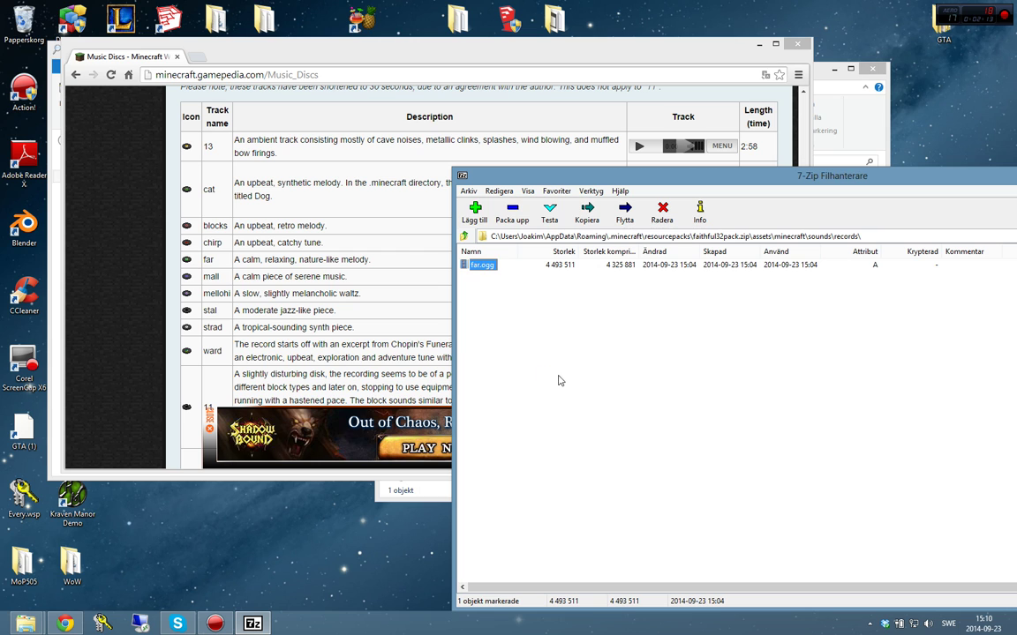
- Close 7-Zip, Chrome and both File Explorer windows
drag(852, 177, 454, 256)
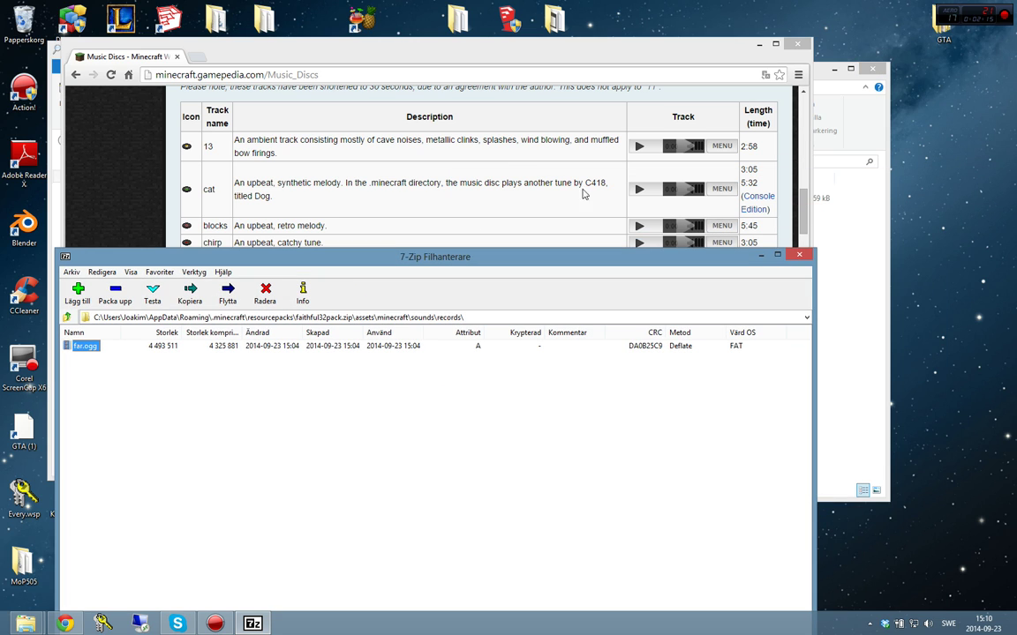
click(799, 256)
click(798, 44)
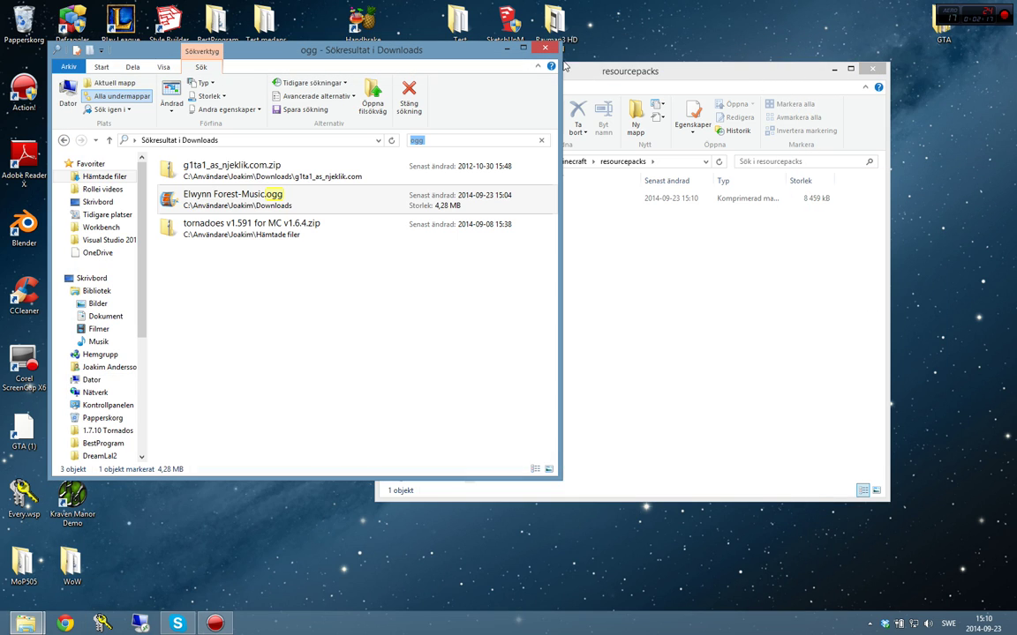
click(544, 54)
click(869, 68)
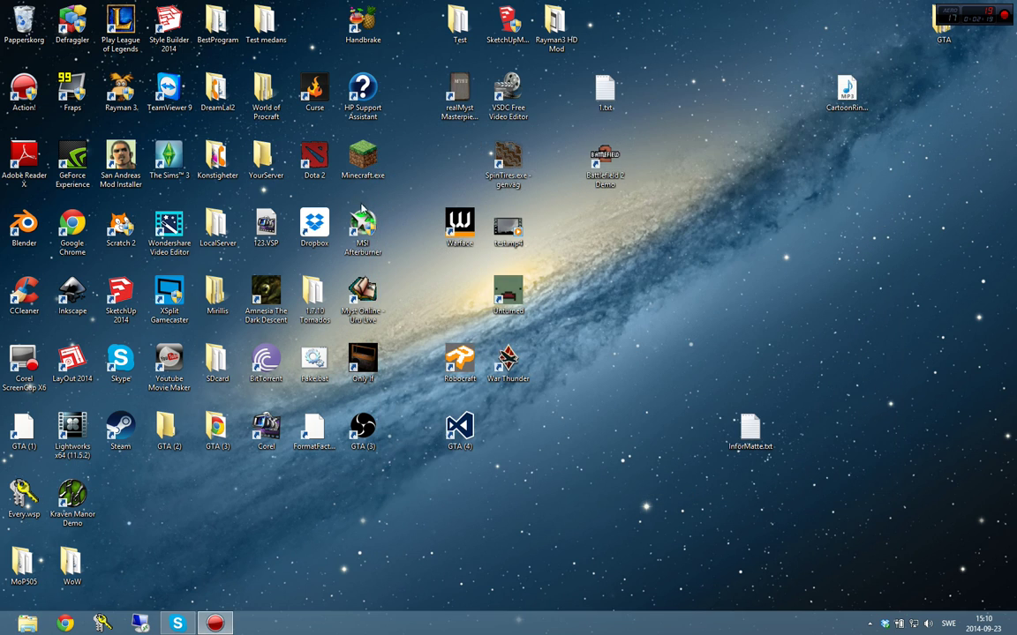
- Start Minecraft Launcher and launch Minecraft 1.7.10 to its title menu
key(Return)
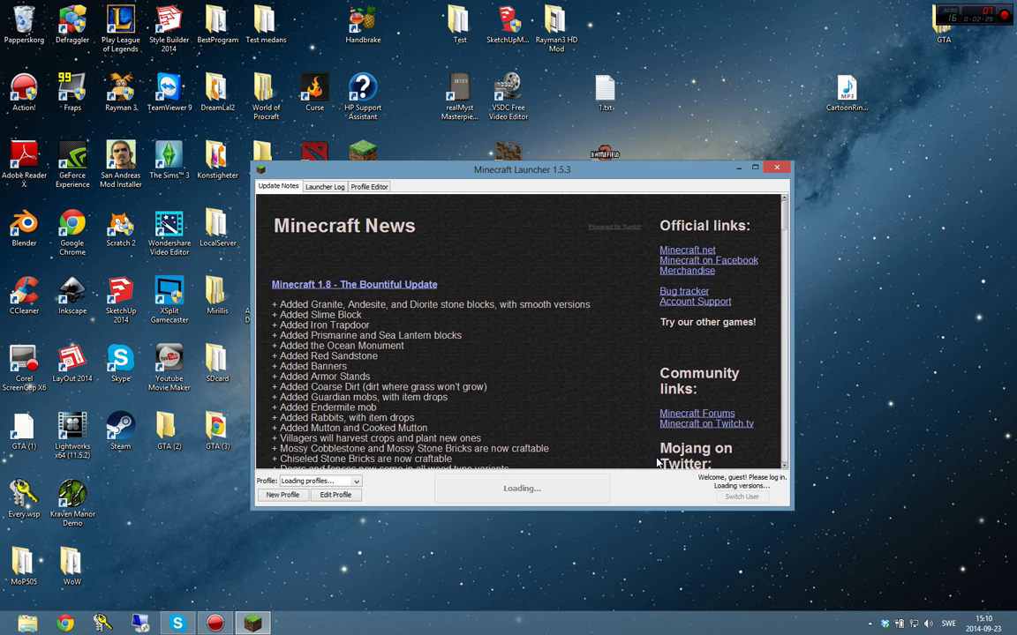
click(524, 494)
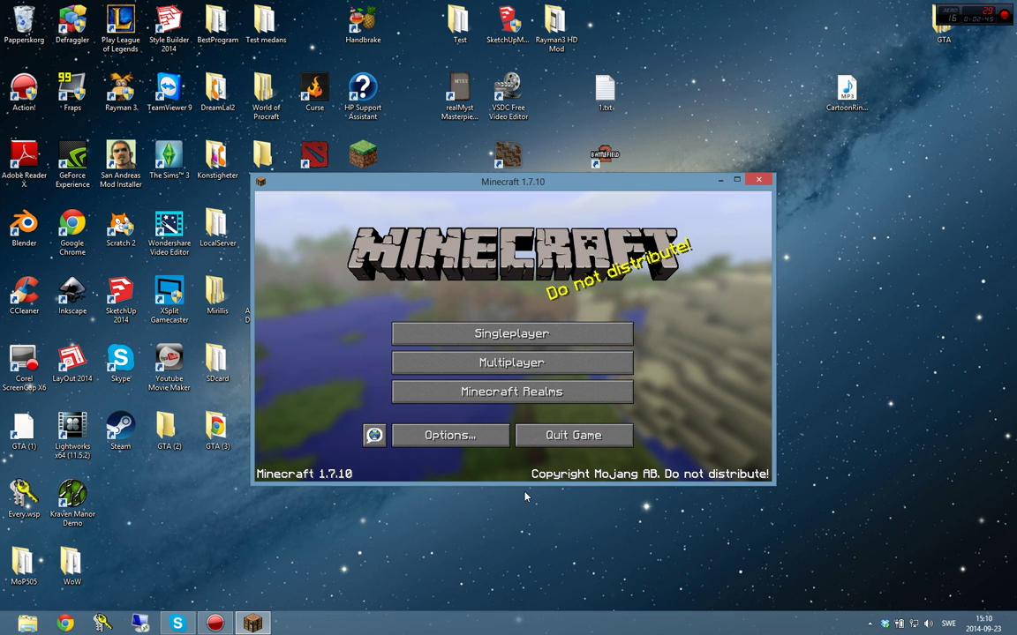
- Load the SongTest singleplayer world and browse the creative inventory for the far disc
click(470, 341)
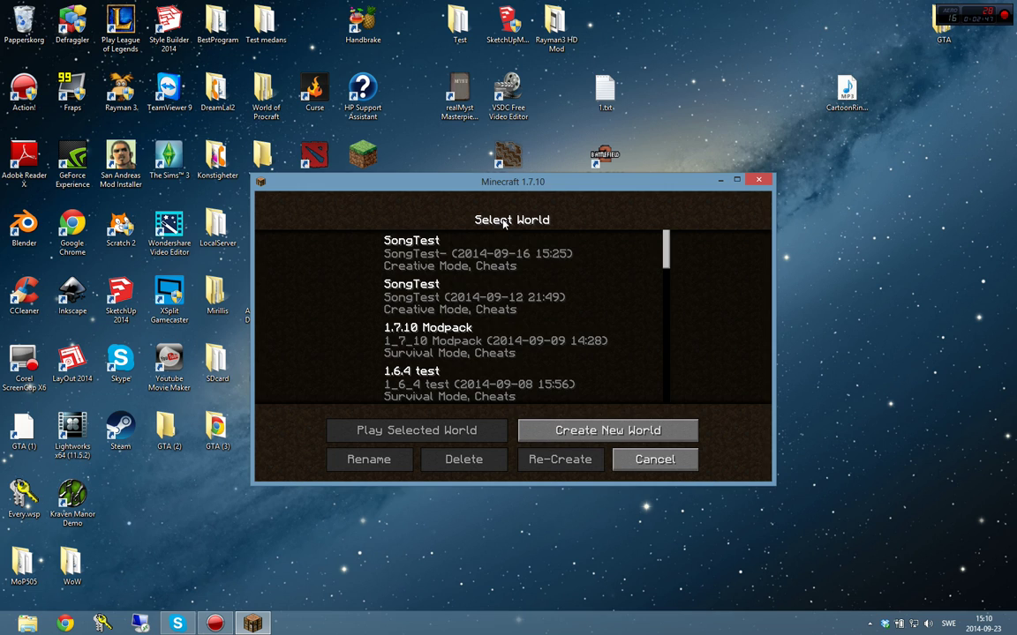
click(501, 263)
click(450, 430)
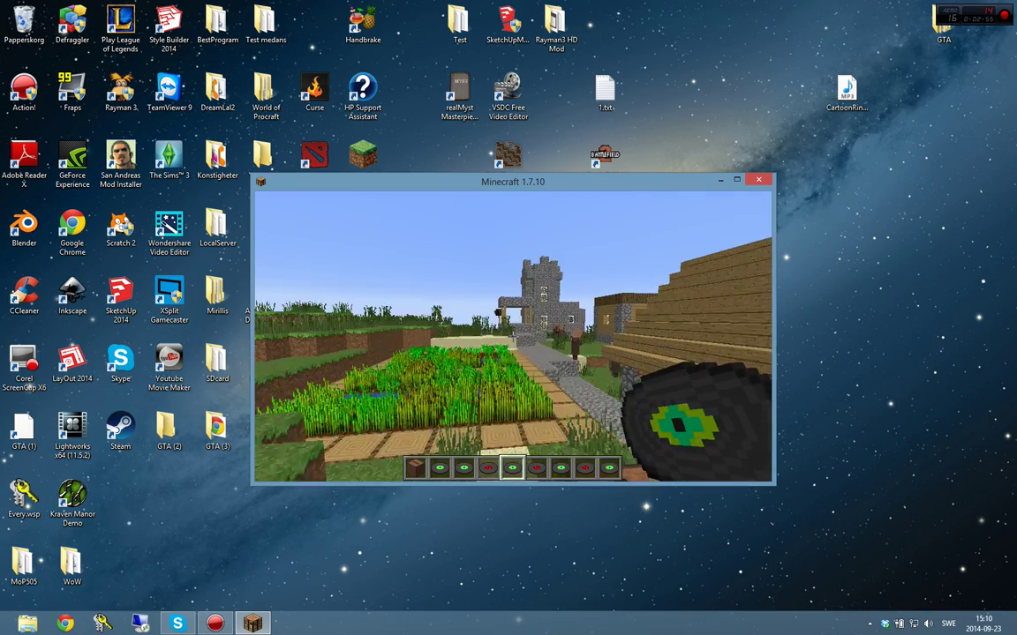
key(e)
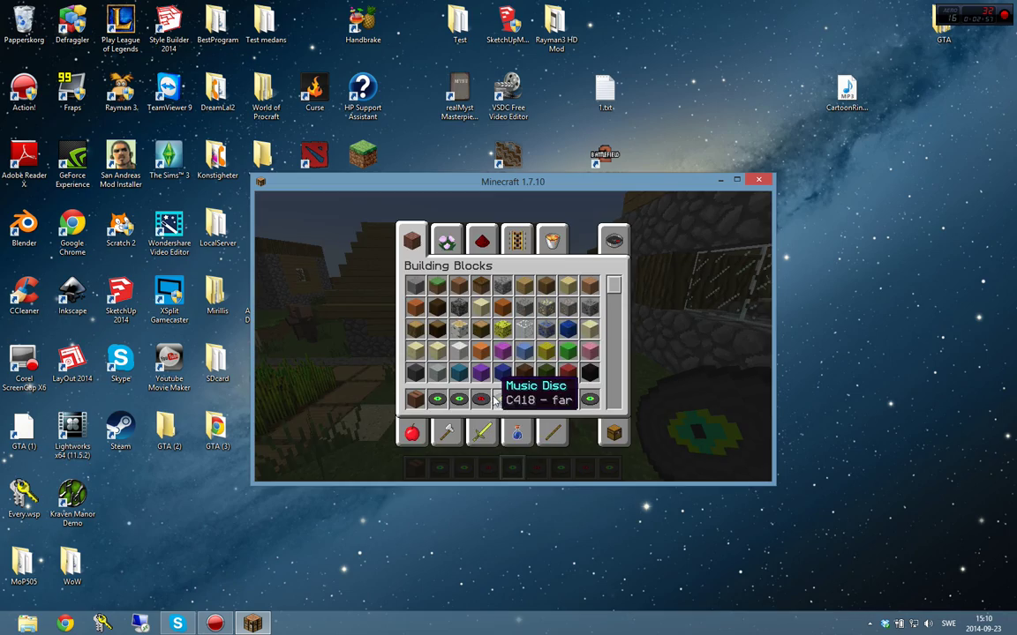
key(e)
key(e)
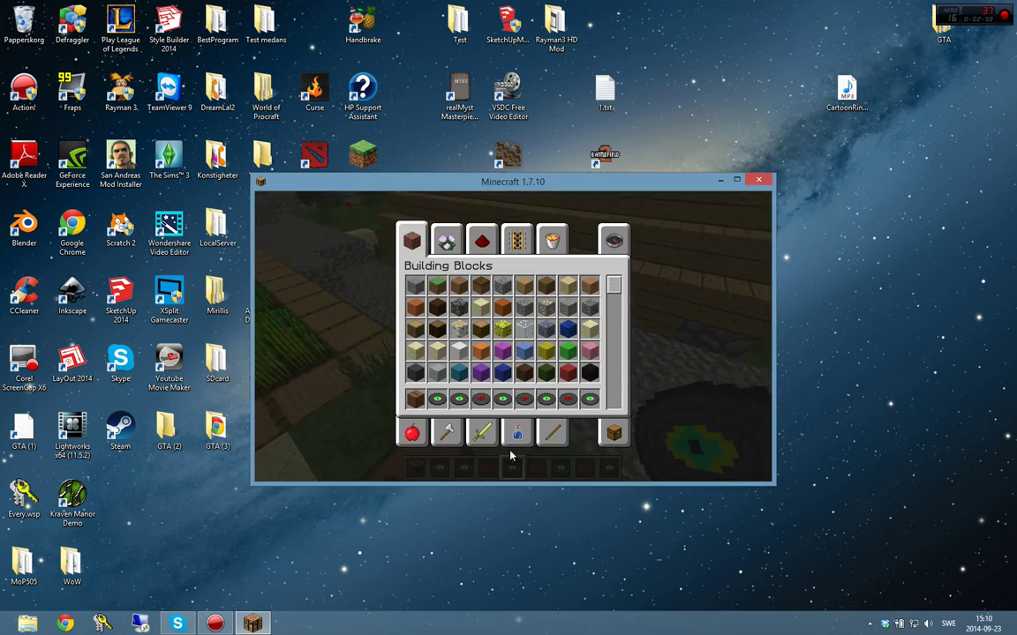
key(e)
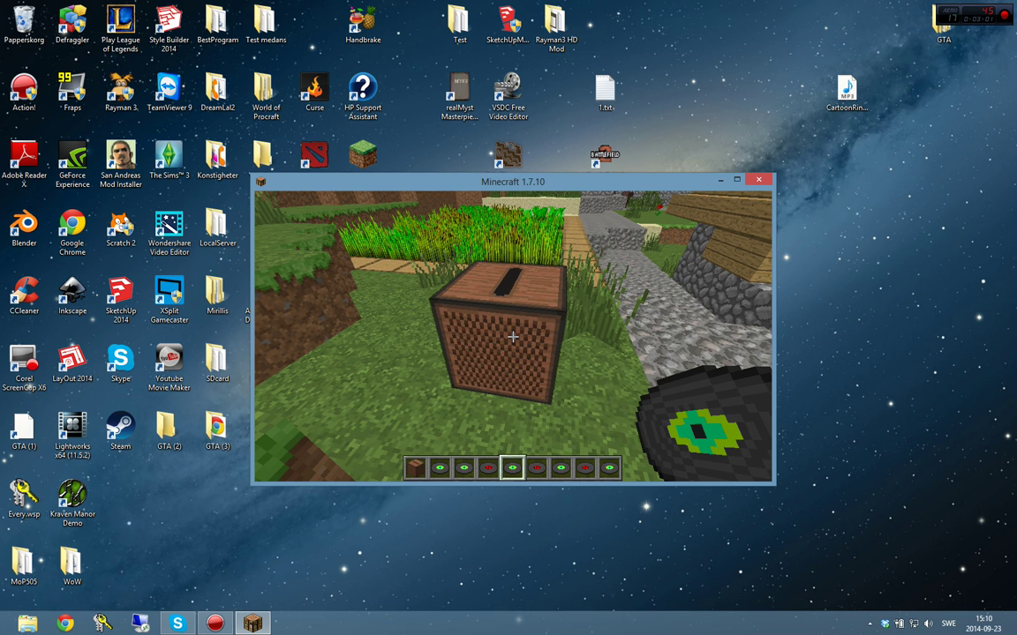
scroll(511, 337, down, 1)
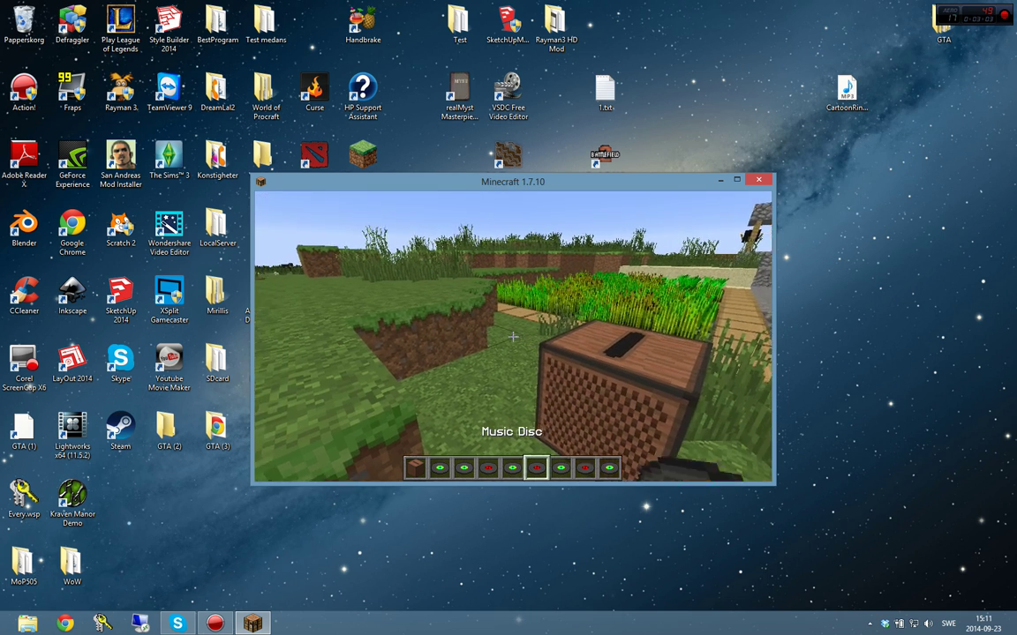
- Raise the music and master volumes to 100% in Music & Sounds, then resume
key(e)
click(612, 436)
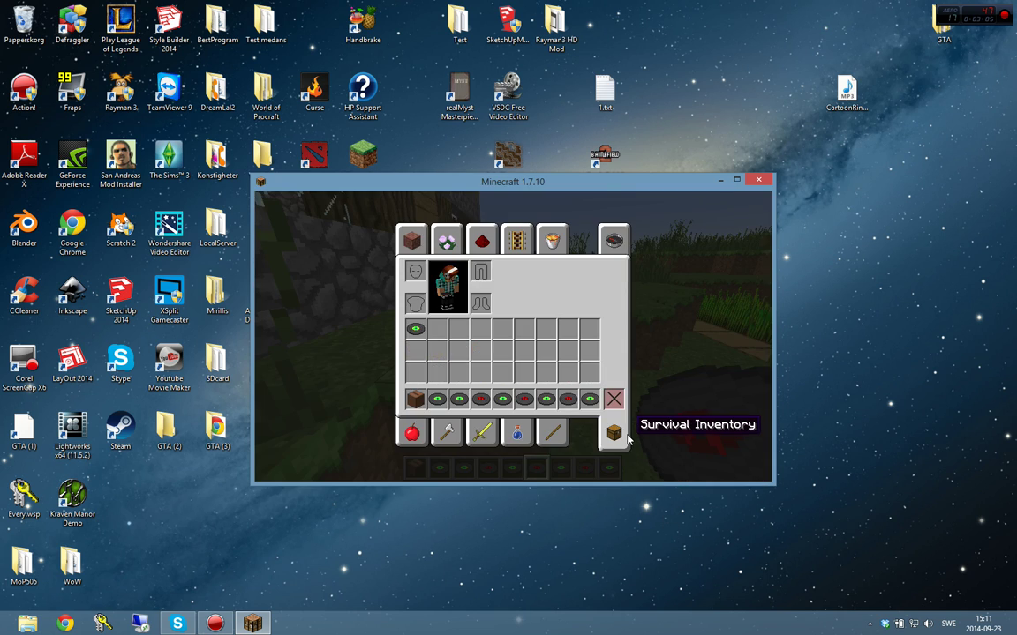
key(Escape)
click(450, 370)
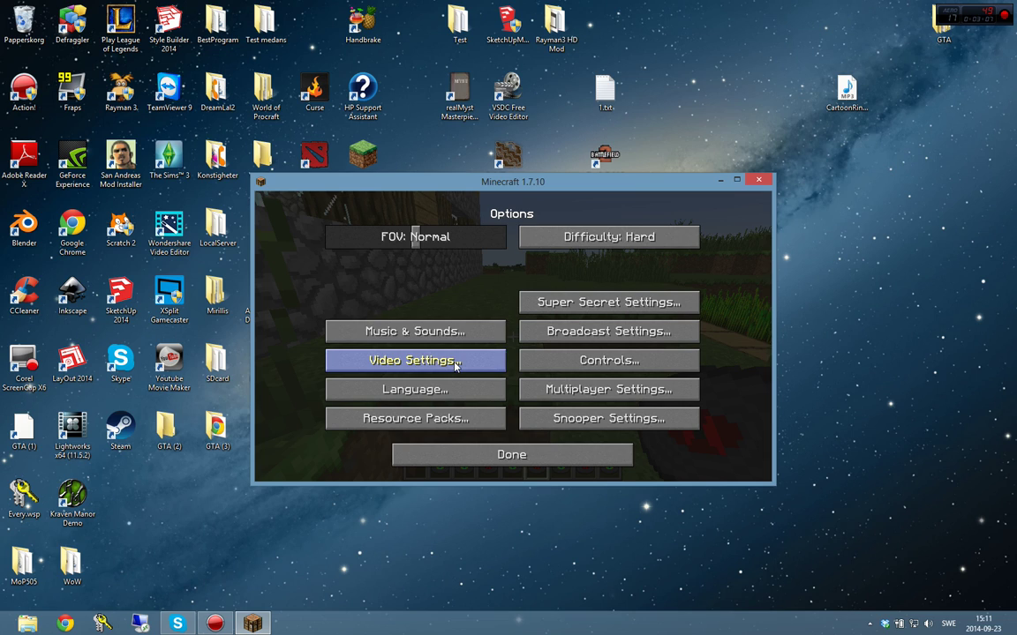
click(447, 330)
drag(377, 266, 510, 262)
click(400, 238)
mouse_move(400, 239)
mouse_down()
mouse_move(689, 225)
mouse_move(689, 238)
mouse_move(735, 241)
mouse_up()
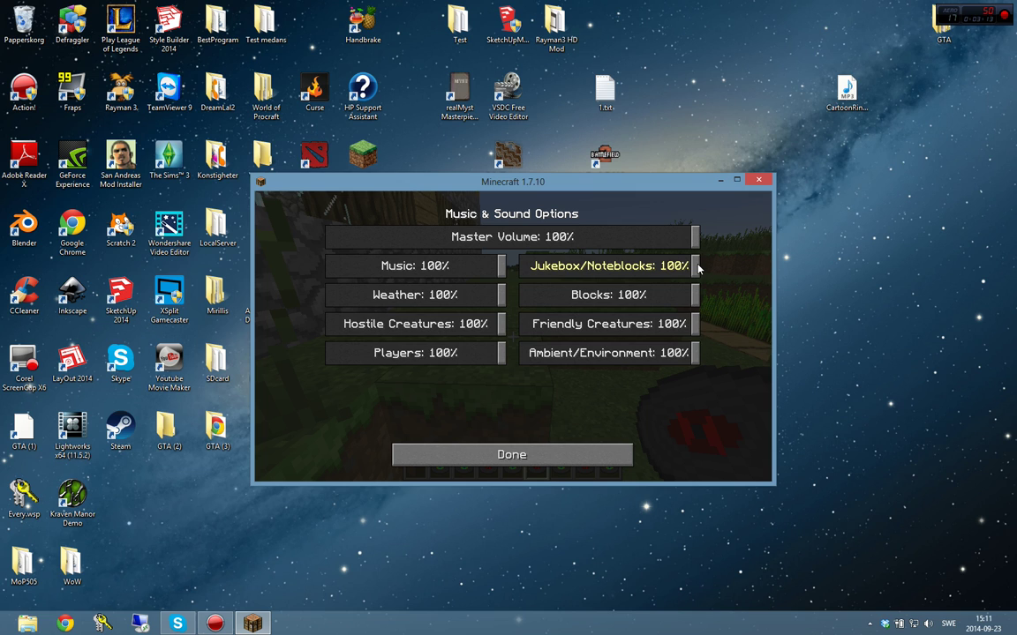
click(481, 454)
click(495, 453)
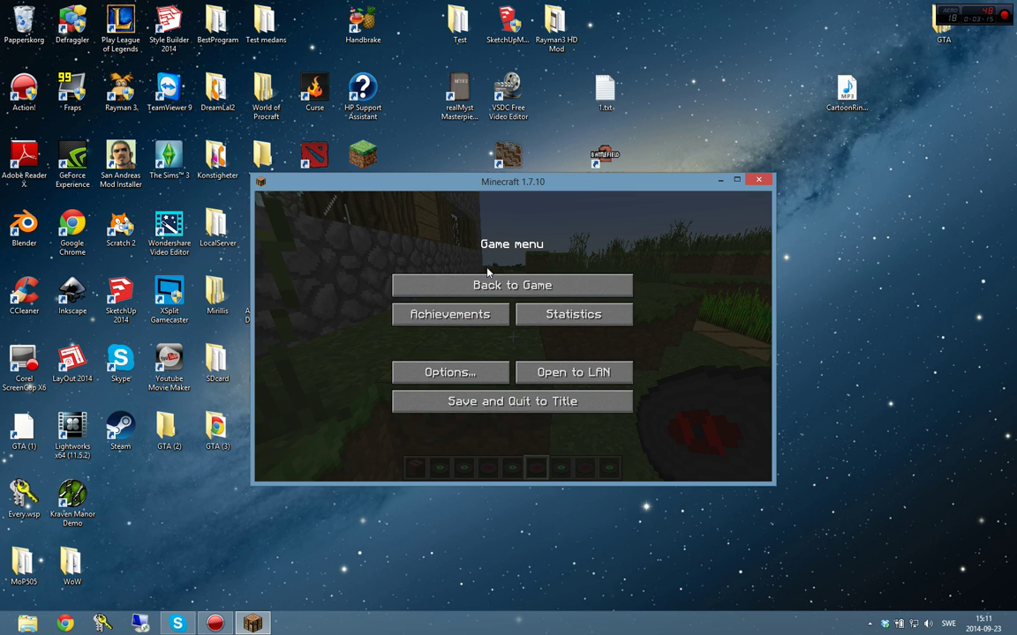
click(488, 281)
- Turn the background music to OFF in Music & Sounds and resume playing
key(Escape)
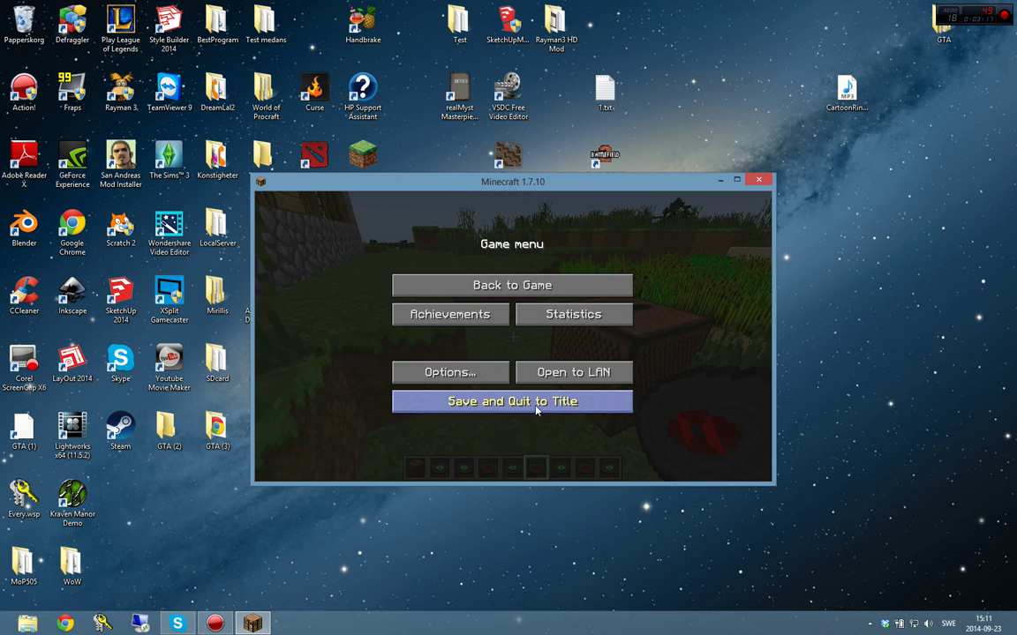
click(468, 369)
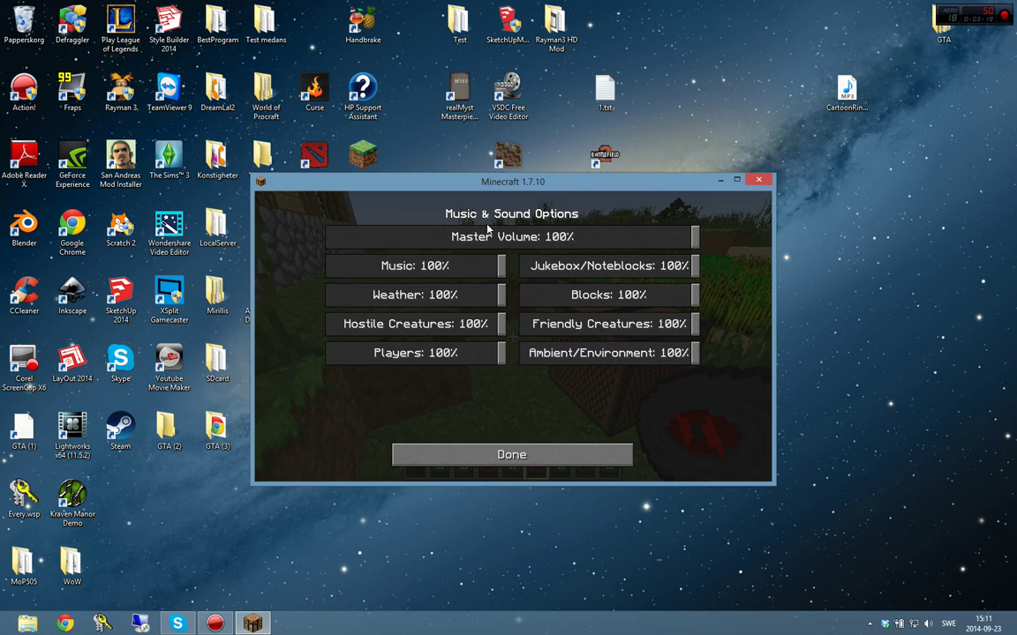
double_click(494, 454)
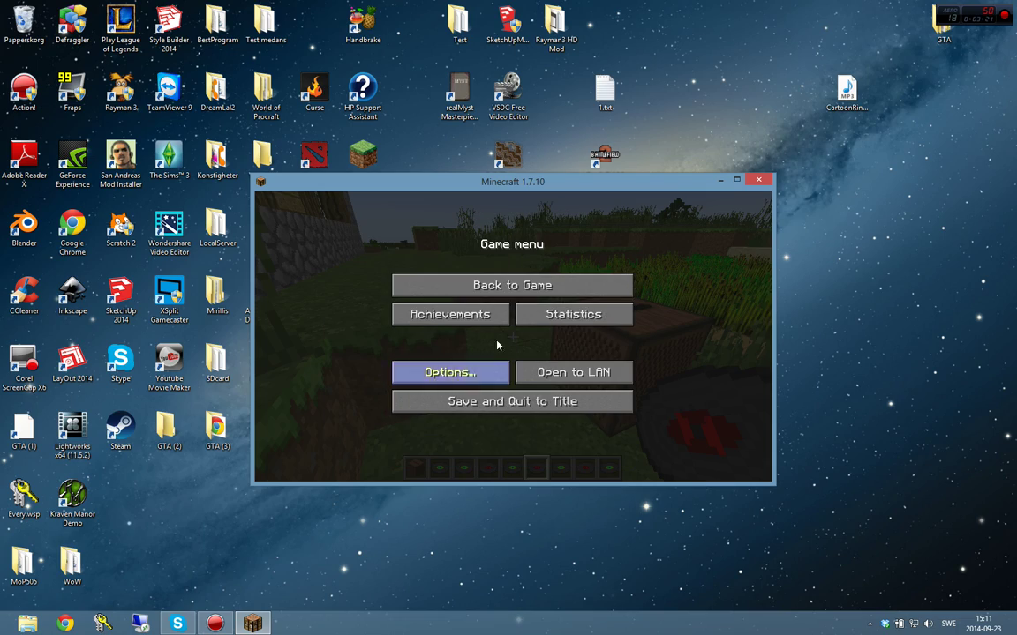
key(Escape)
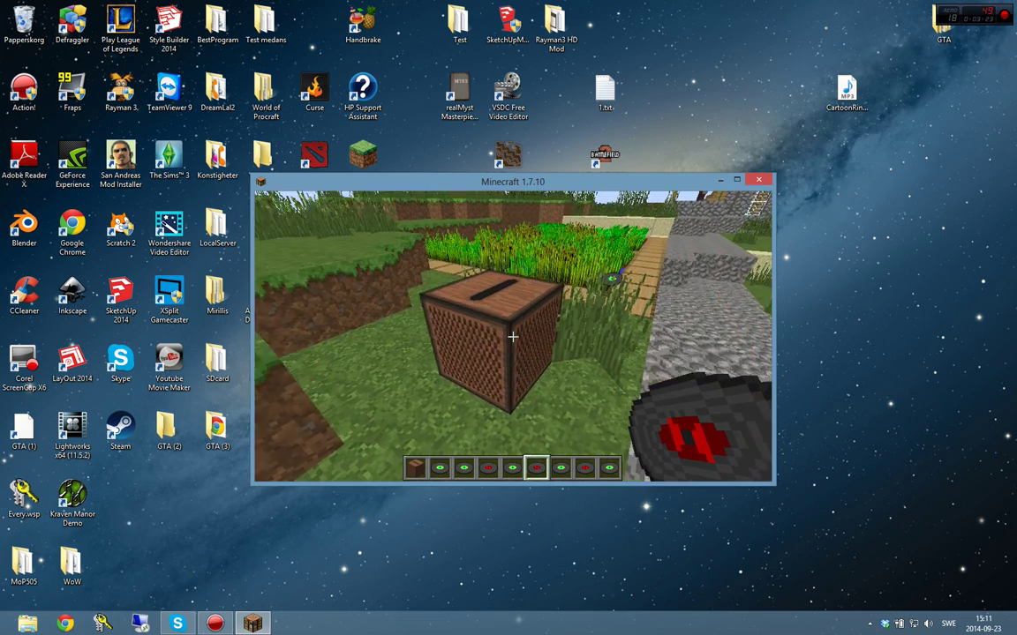
scroll(513, 336, down, 3)
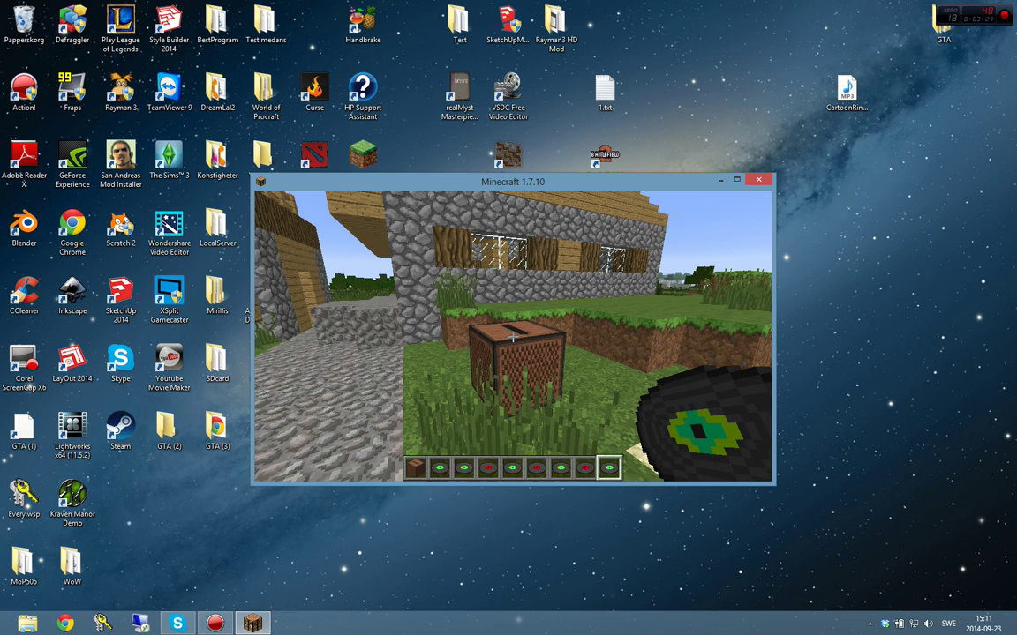
key(Escape)
click(472, 371)
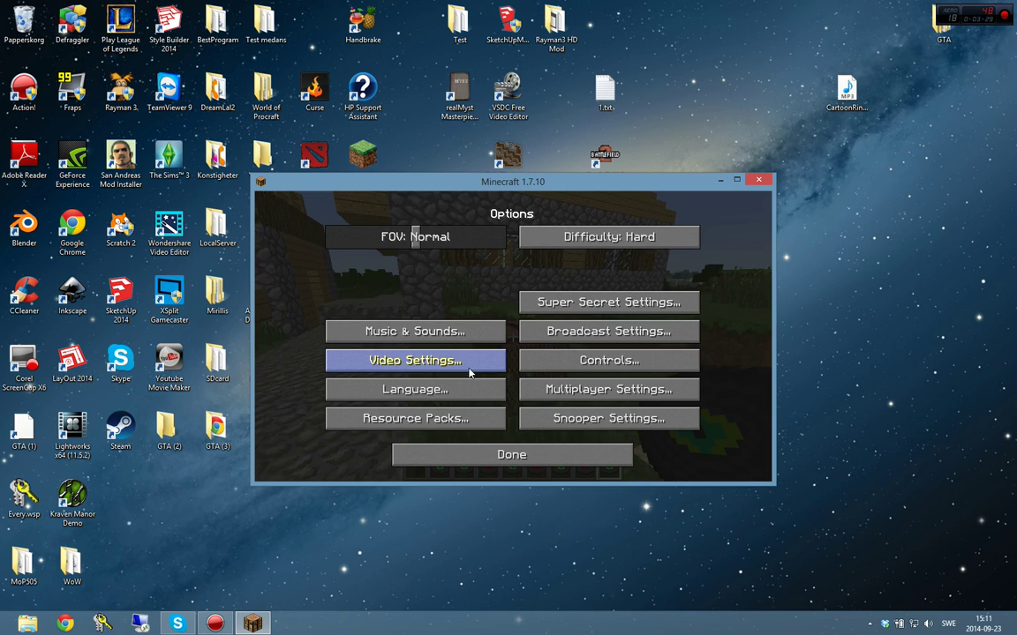
click(446, 335)
drag(410, 267, 327, 266)
click(510, 455)
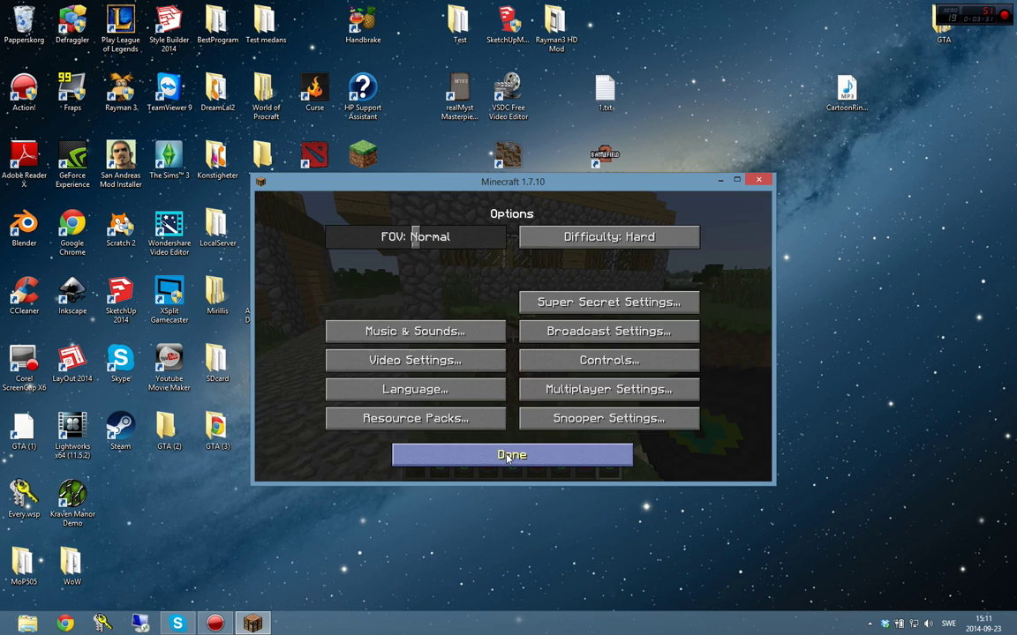
click(509, 453)
key(Escape)
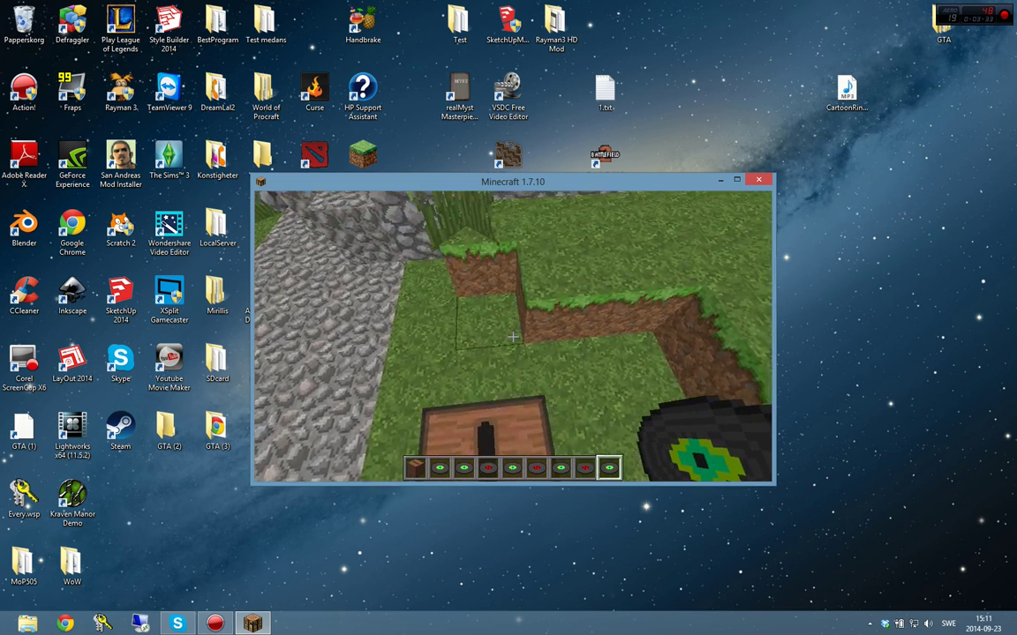
- Walk to the jukebox, eject its music disc, then pause at the game menu
scroll(512, 336, up, 1)
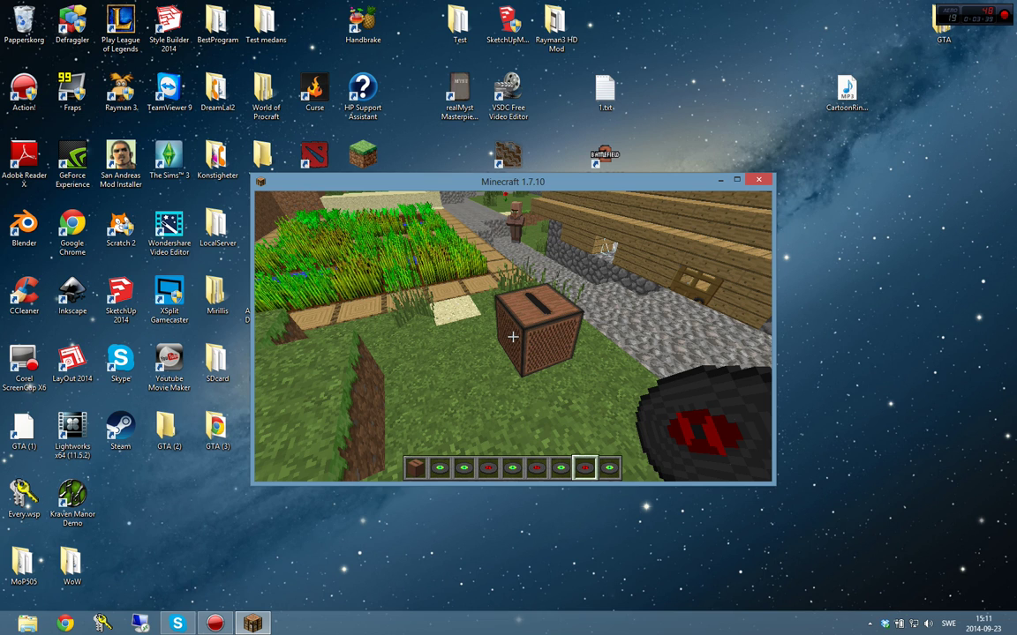
scroll(512, 337, up, 1)
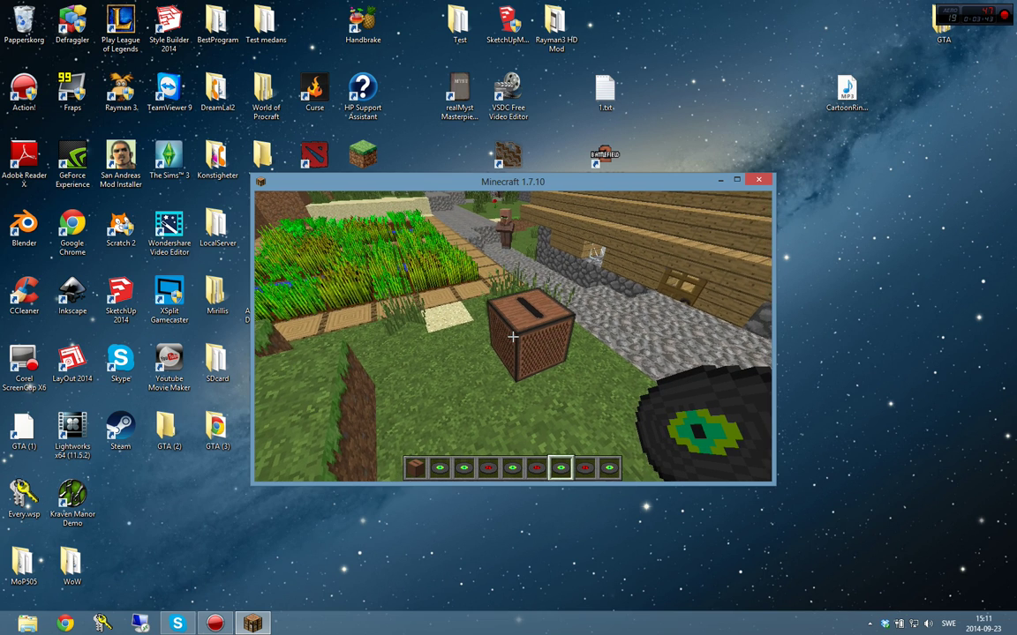
key(w)
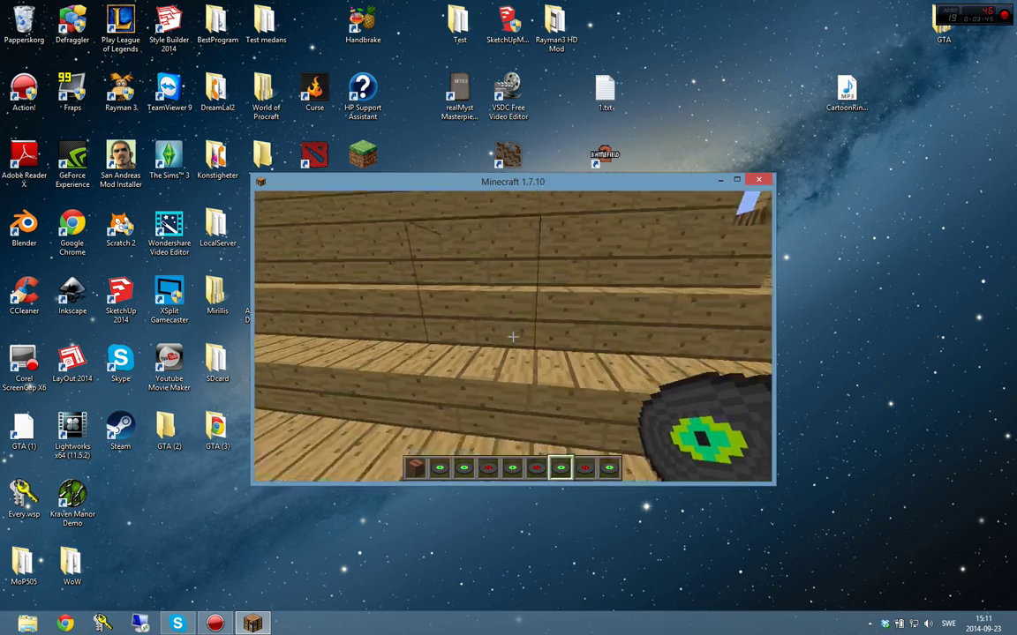
key(e)
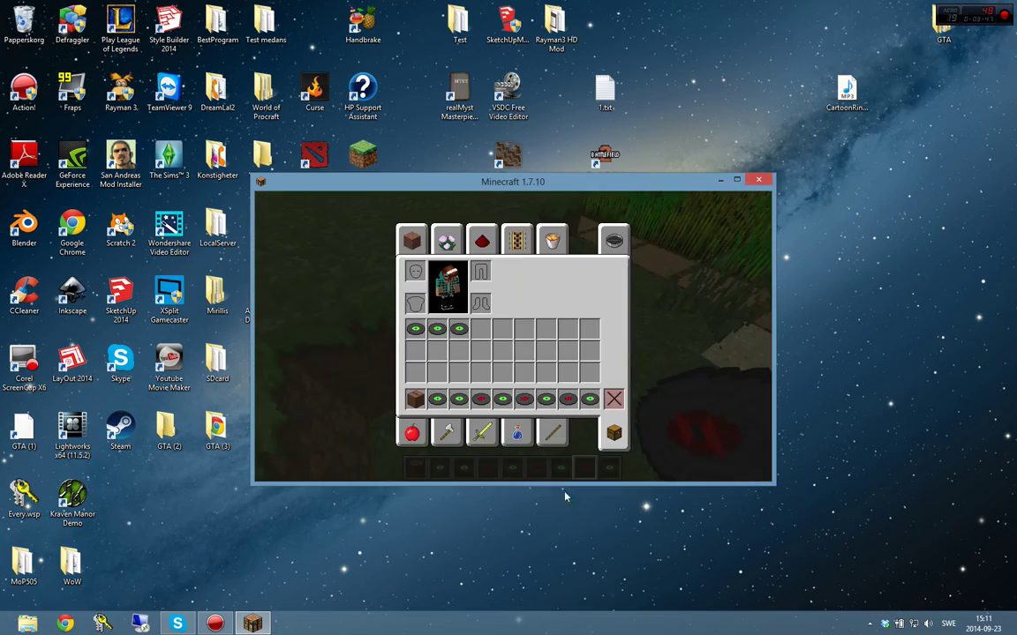
key(e)
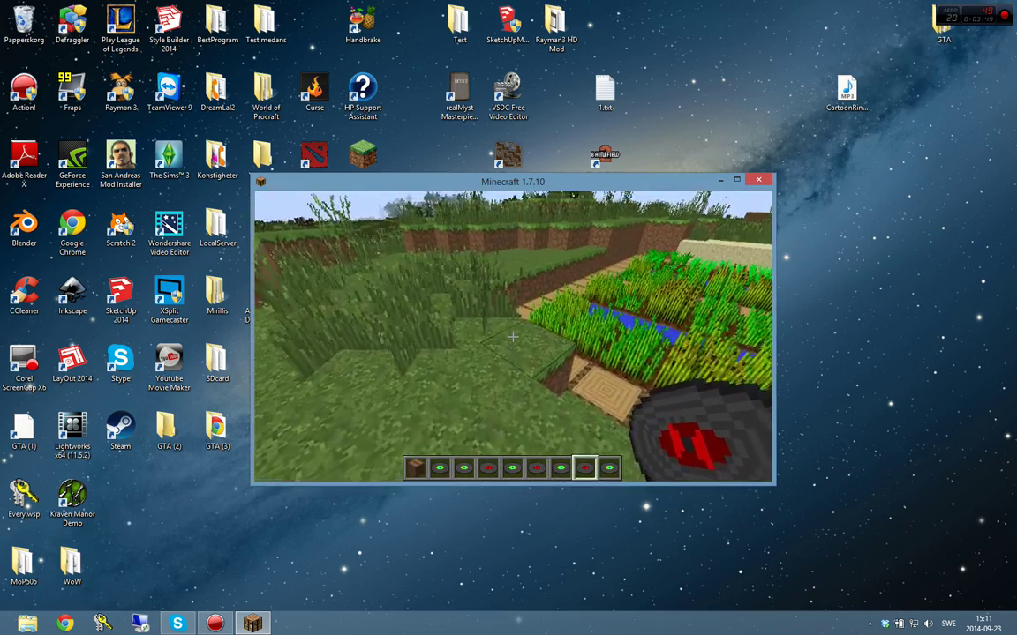
key(w)
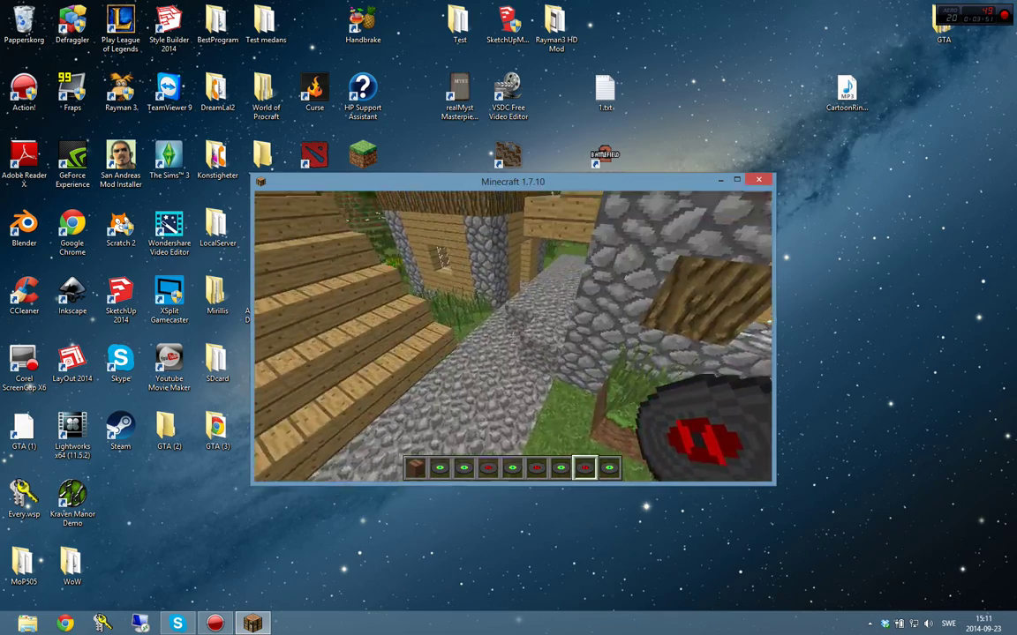
key(w)
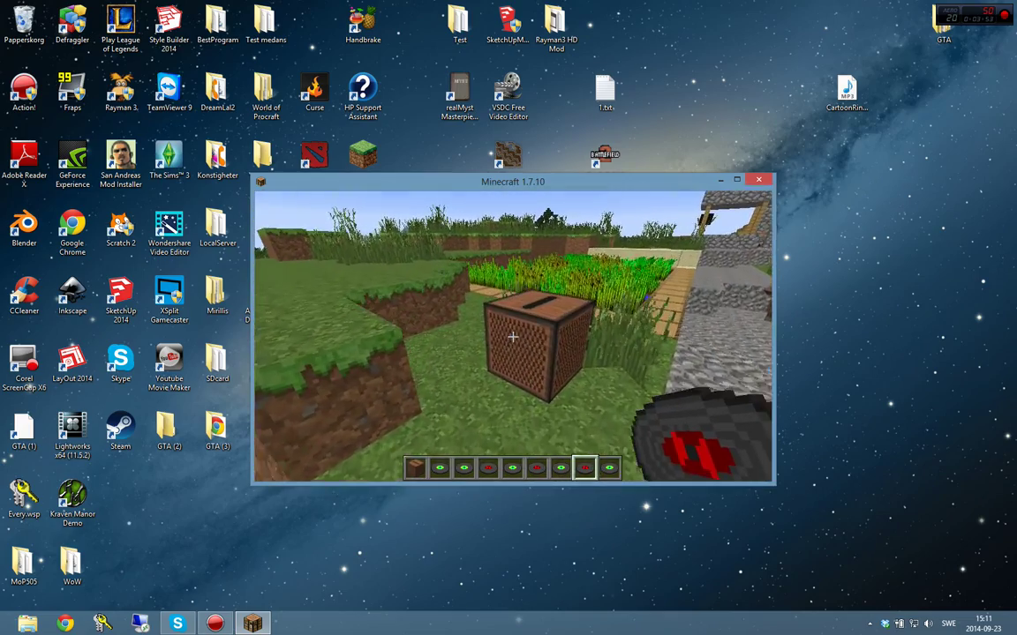
right_click(512, 336)
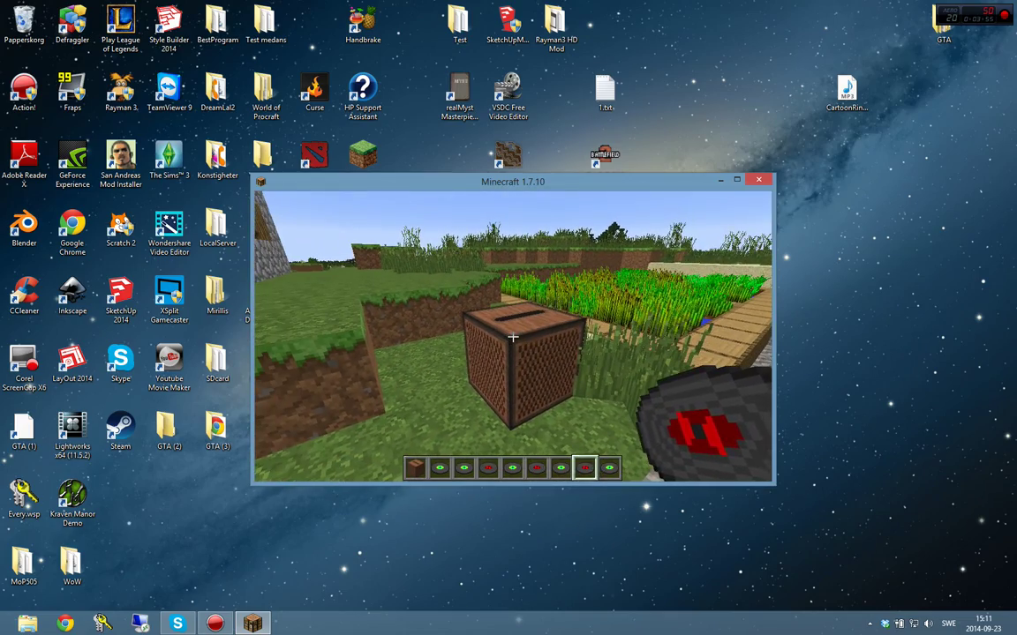
key(w)
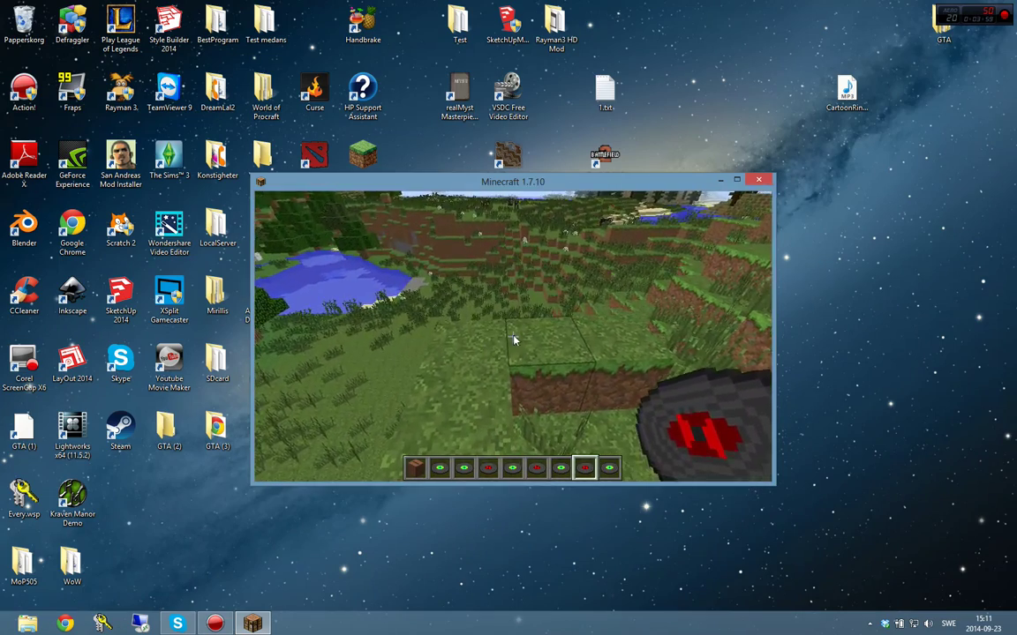
key(Escape)
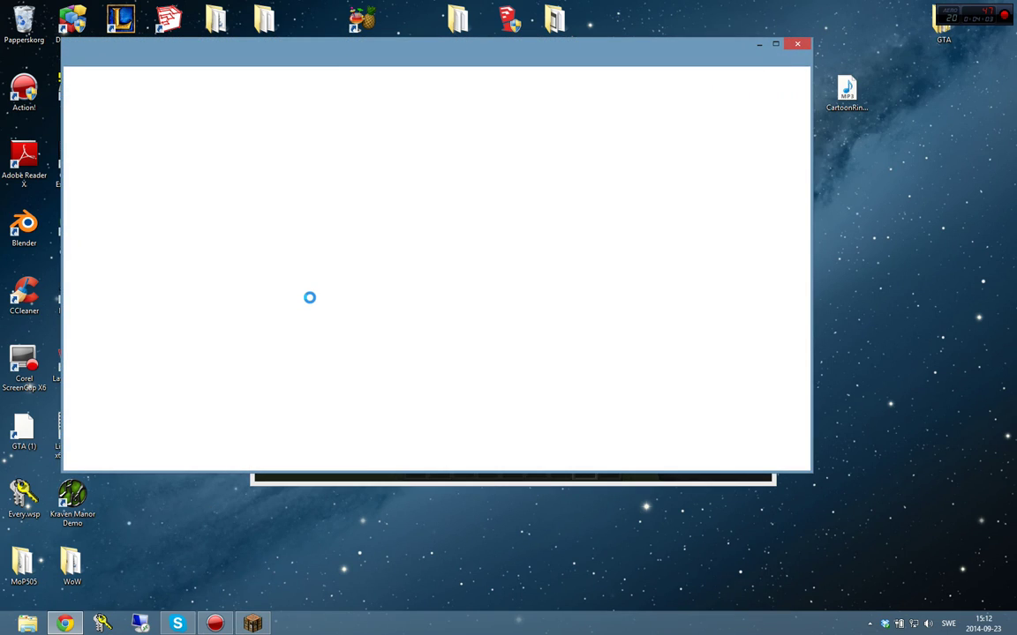
- Go to YouTube and open the uploaded-videos manager (Videohanteraren) from the account menu
text(youtube.com)
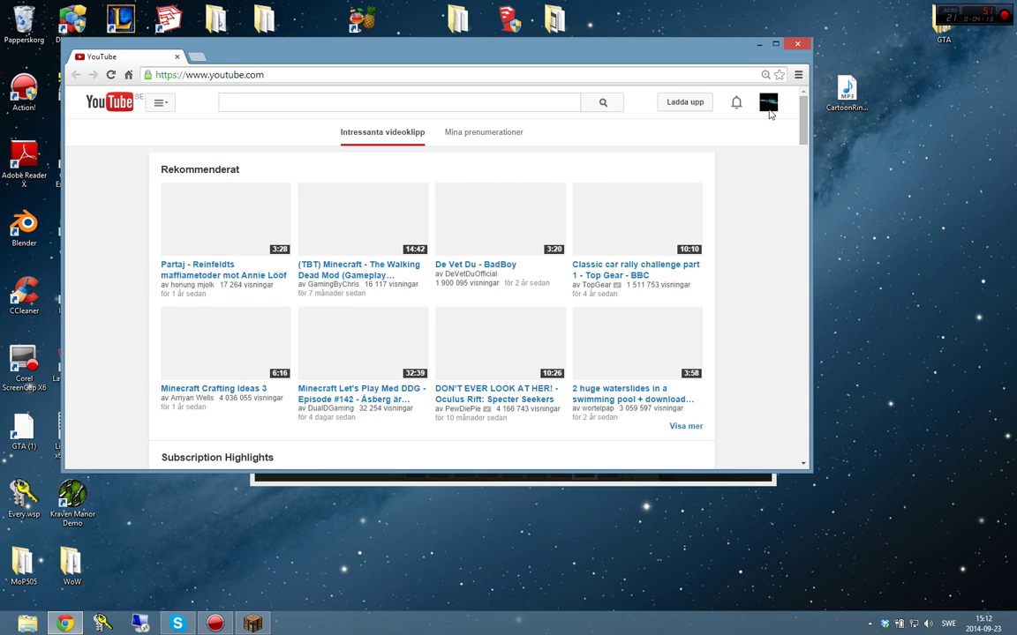
click(769, 106)
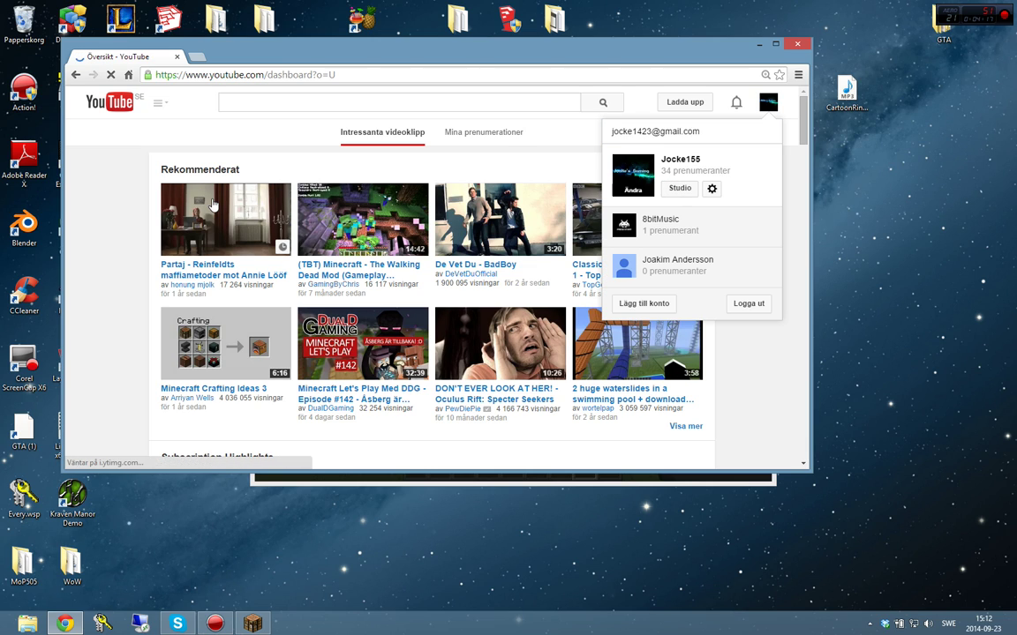
click(105, 213)
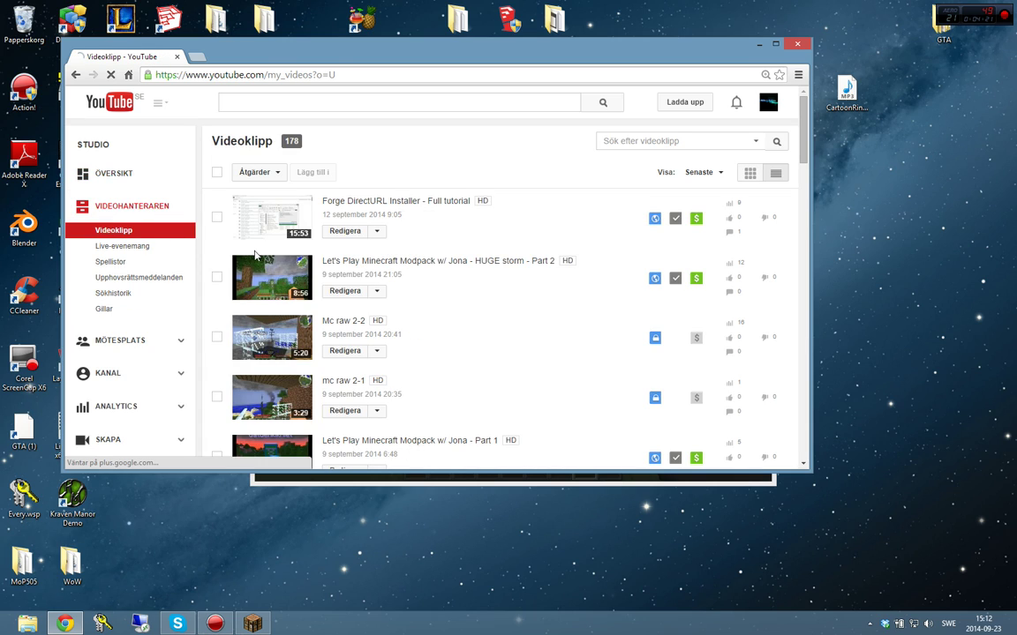
- Search the uploads for 'jukebox' to list only the Minecraft 1.7.10 jukebox disc tutorial
scroll(252, 247, down, 1)
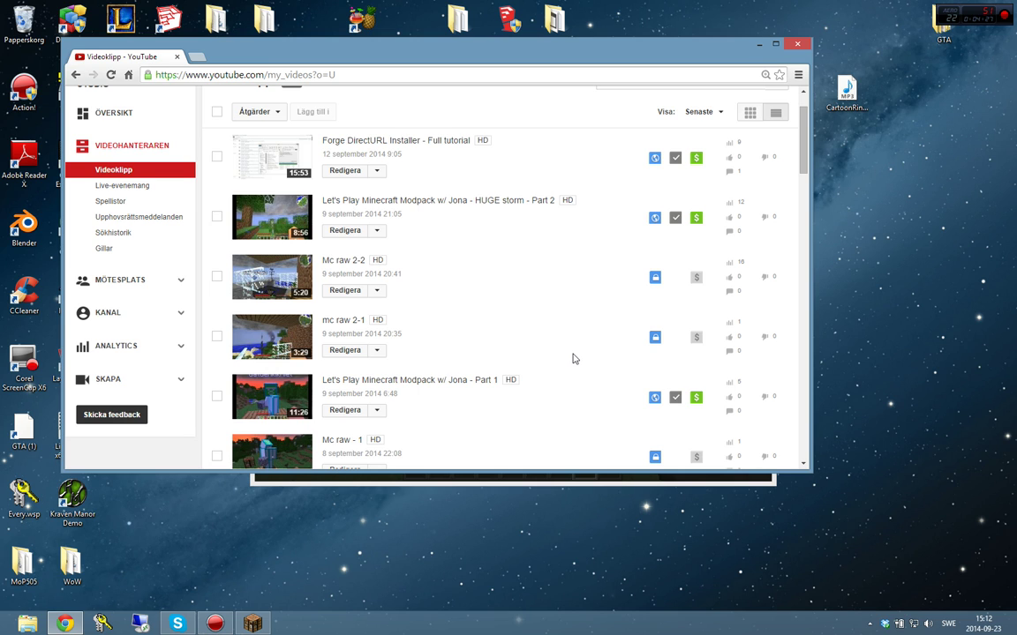
scroll(538, 347, down, 3)
scroll(406, 394, up, 5)
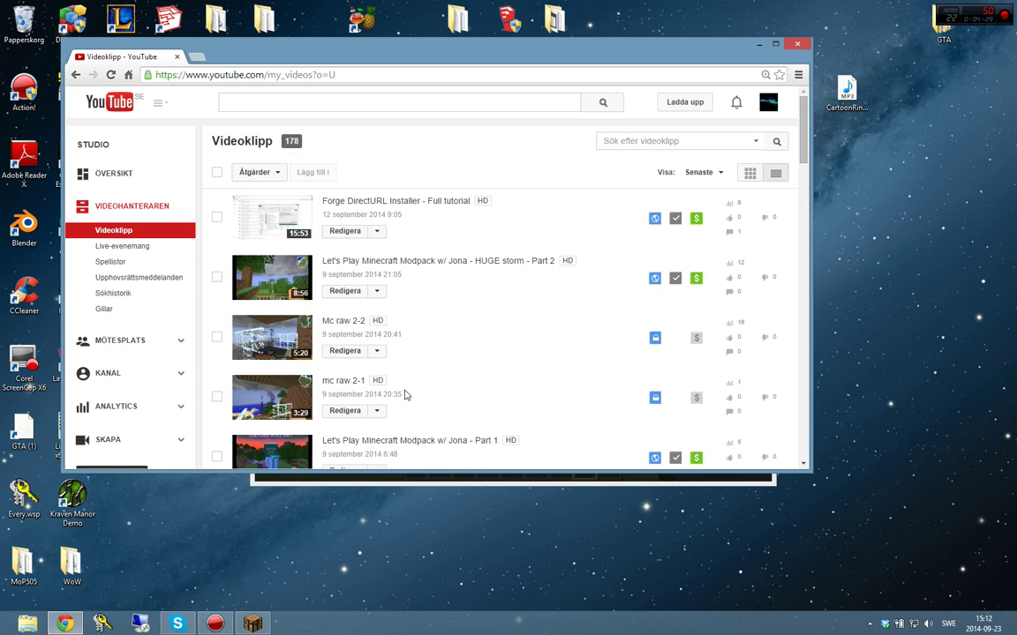
scroll(445, 343, down, 10)
scroll(445, 342, up, 8)
scroll(626, 218, up, 3)
text(jukebox)
key(Return)
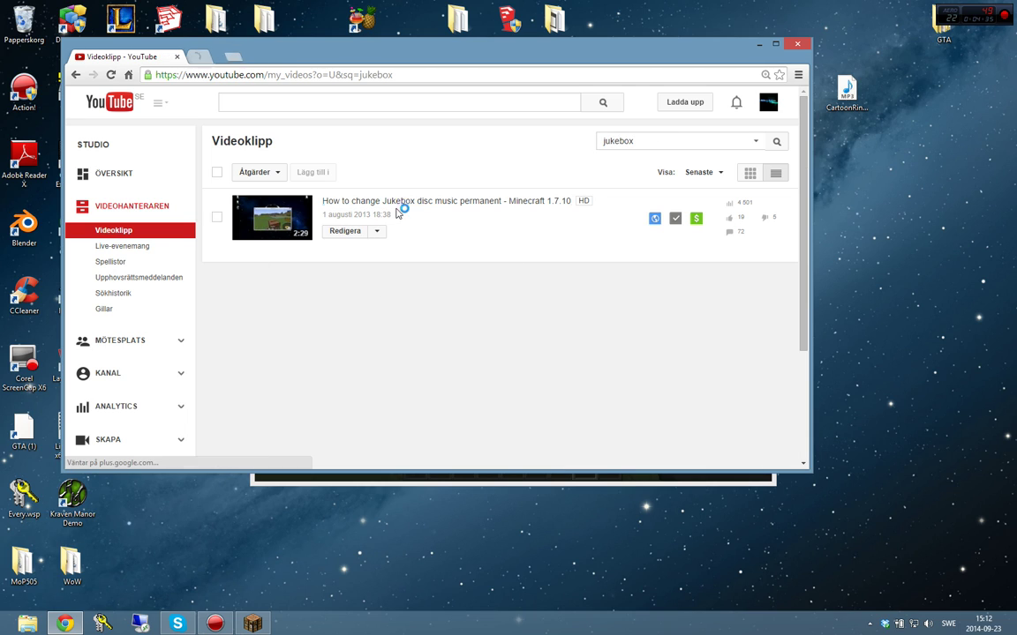
- Open the jukebox disc music tutorial and switch its playback quality to HD
click(395, 202)
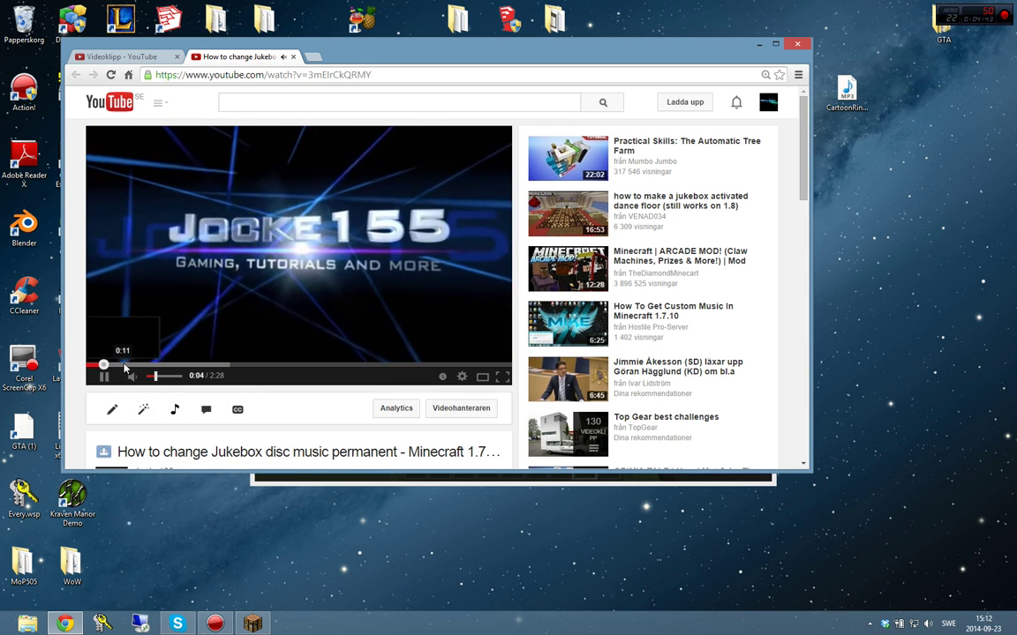
click(130, 364)
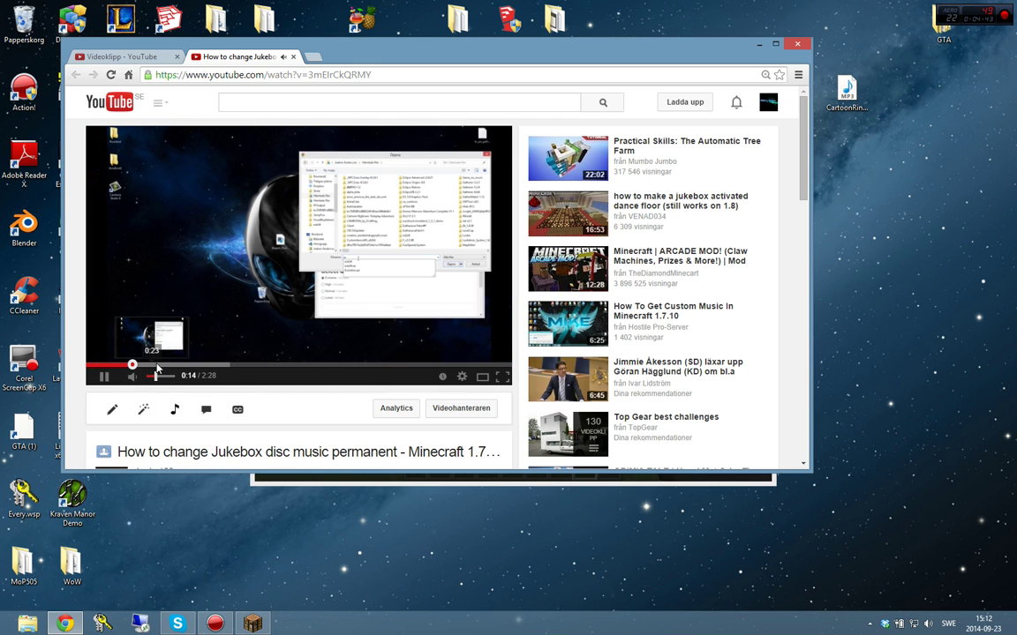
click(461, 376)
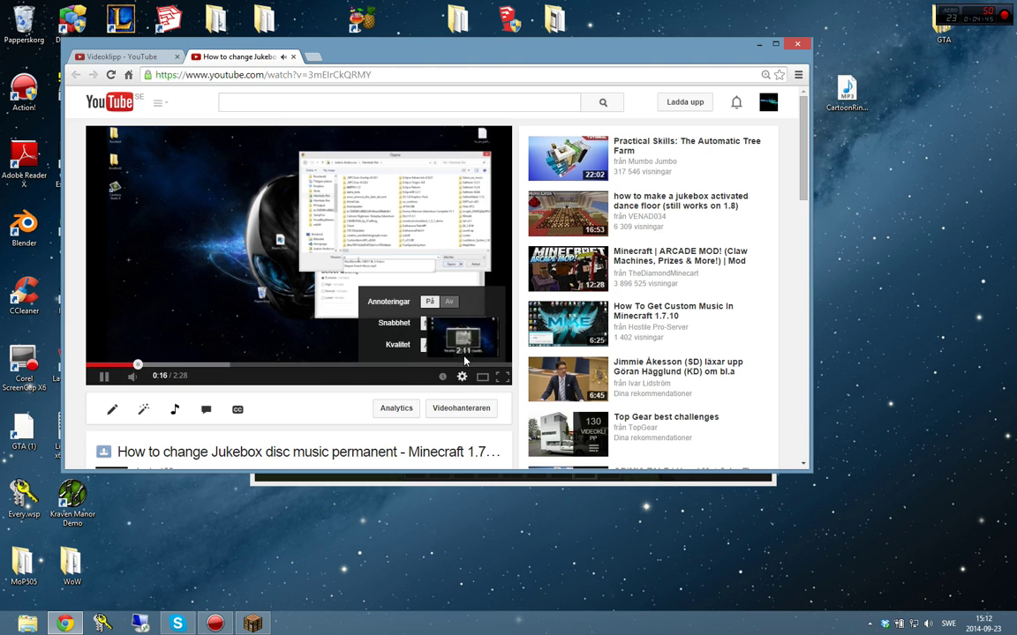
click(454, 345)
click(432, 260)
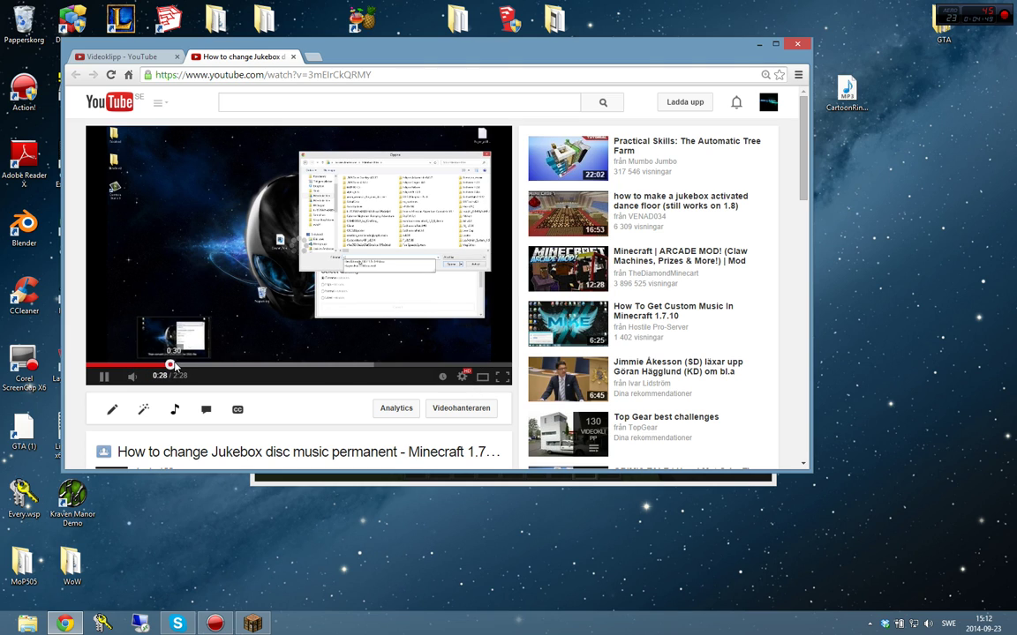
- Watch fullscreen and skip ahead to the empty records folder step at about 1:20
click(186, 364)
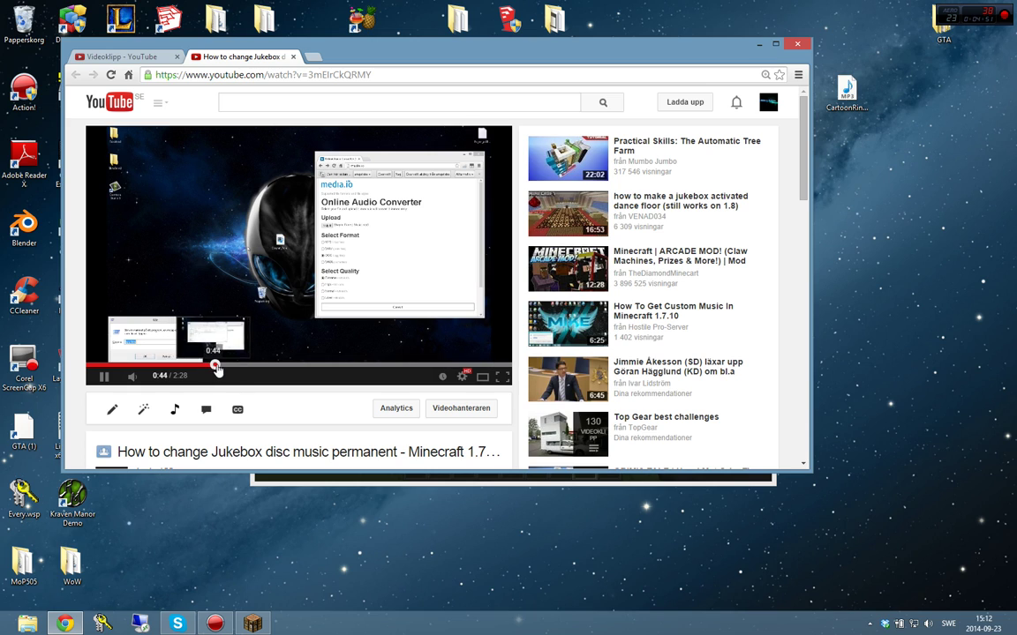
click(226, 367)
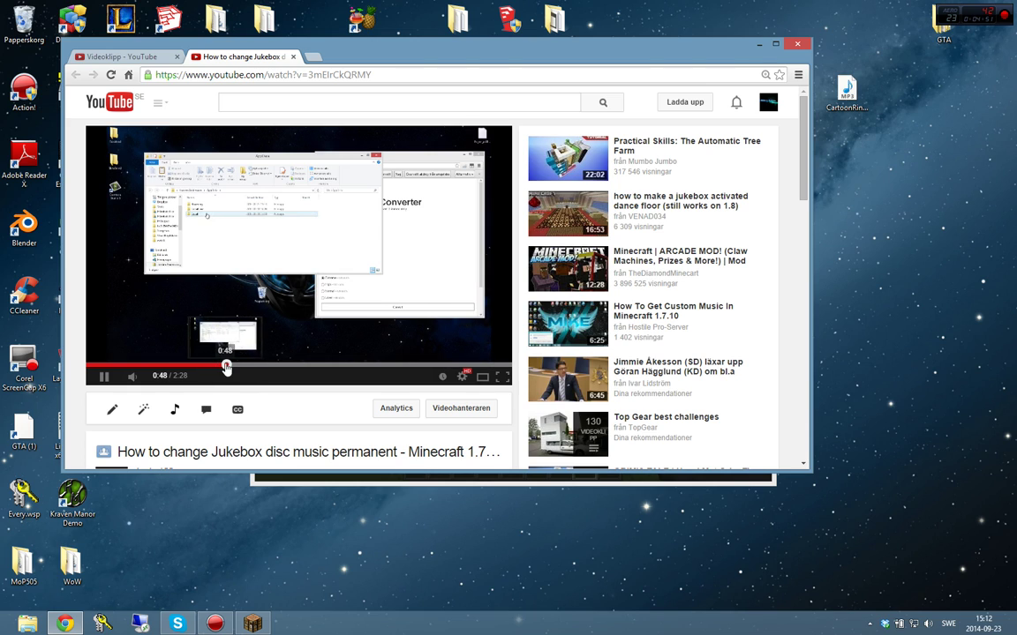
drag(226, 367, 255, 365)
click(258, 372)
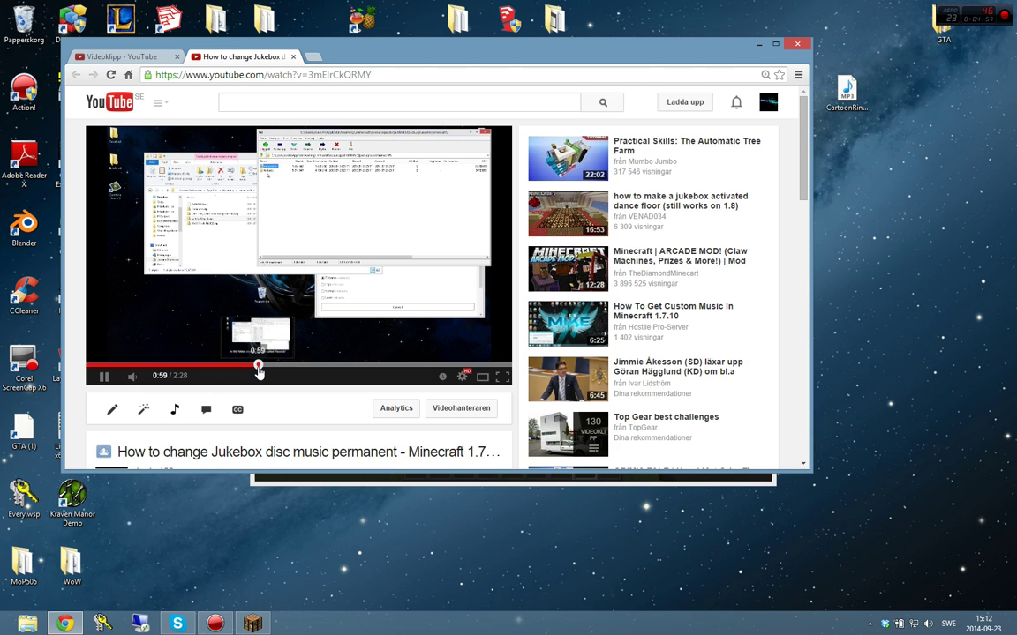
click(500, 377)
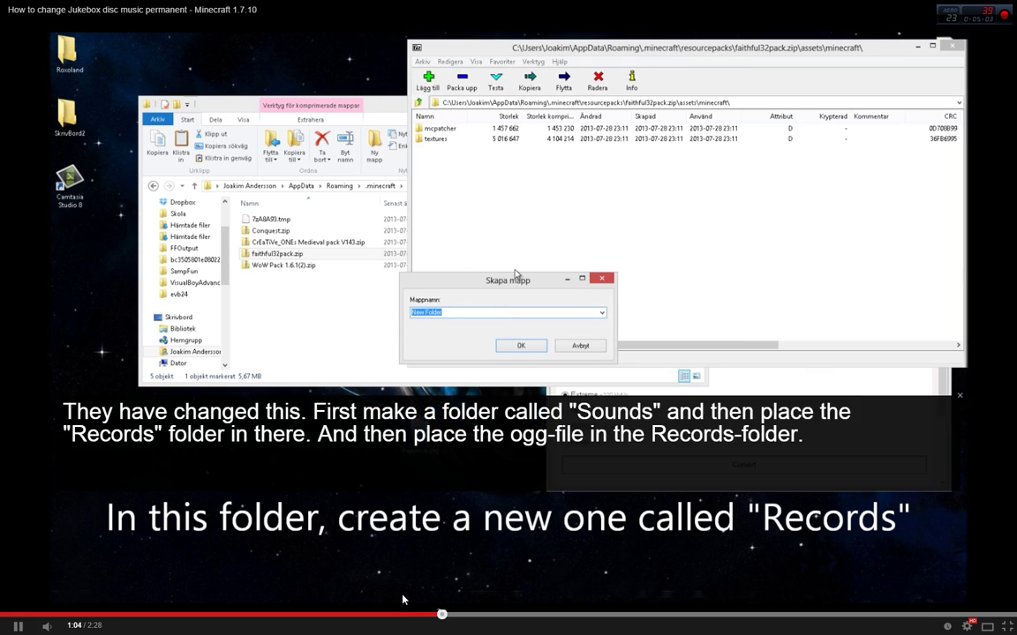
click(478, 615)
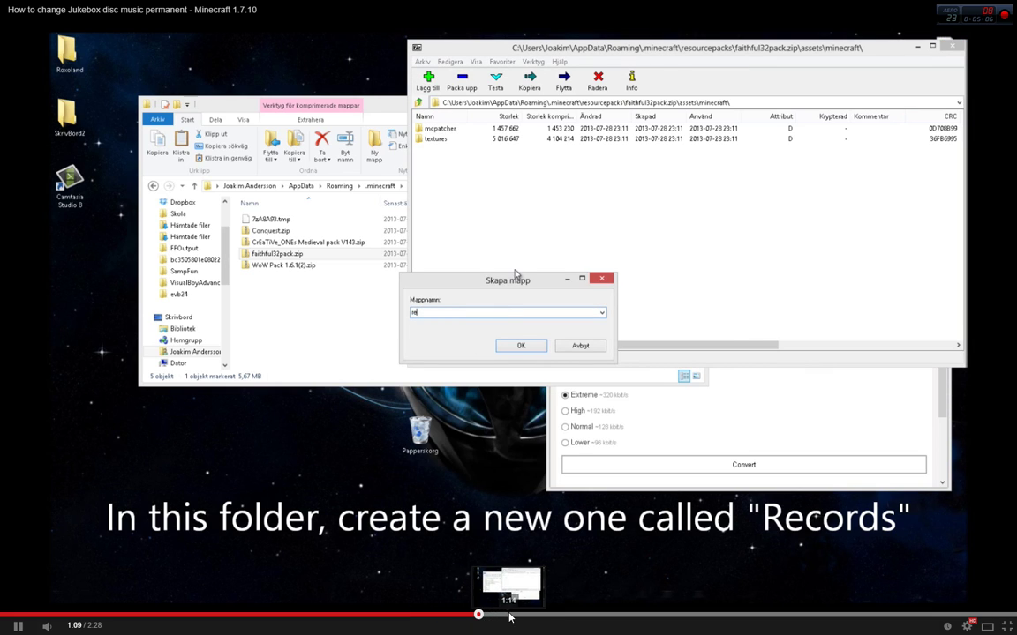
click(510, 615)
click(521, 616)
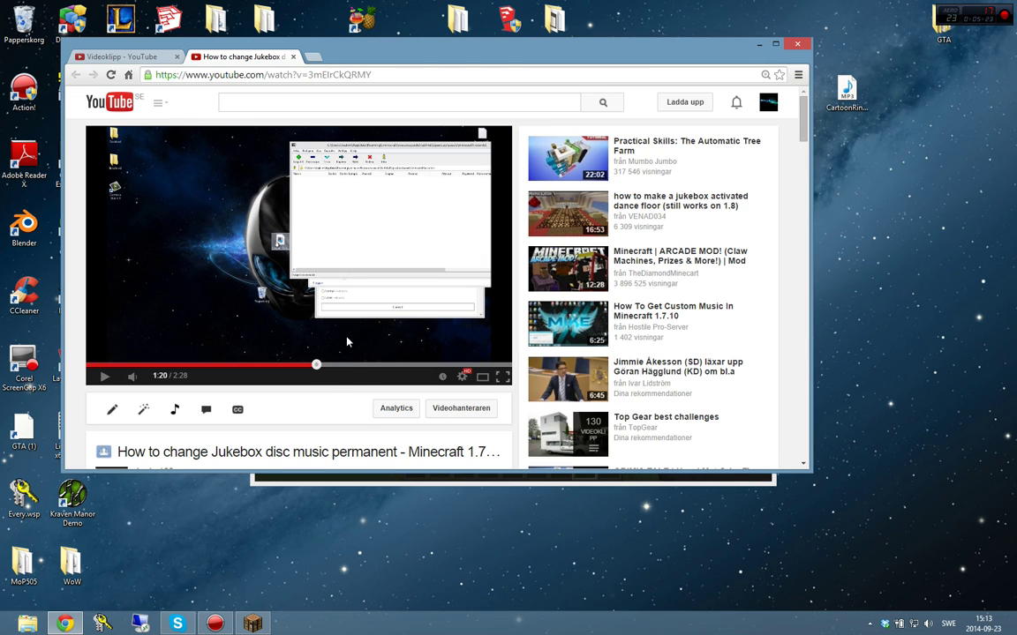
- Scroll down the video's comments and highlight the reply saying the method worked
scroll(347, 342, down, 10)
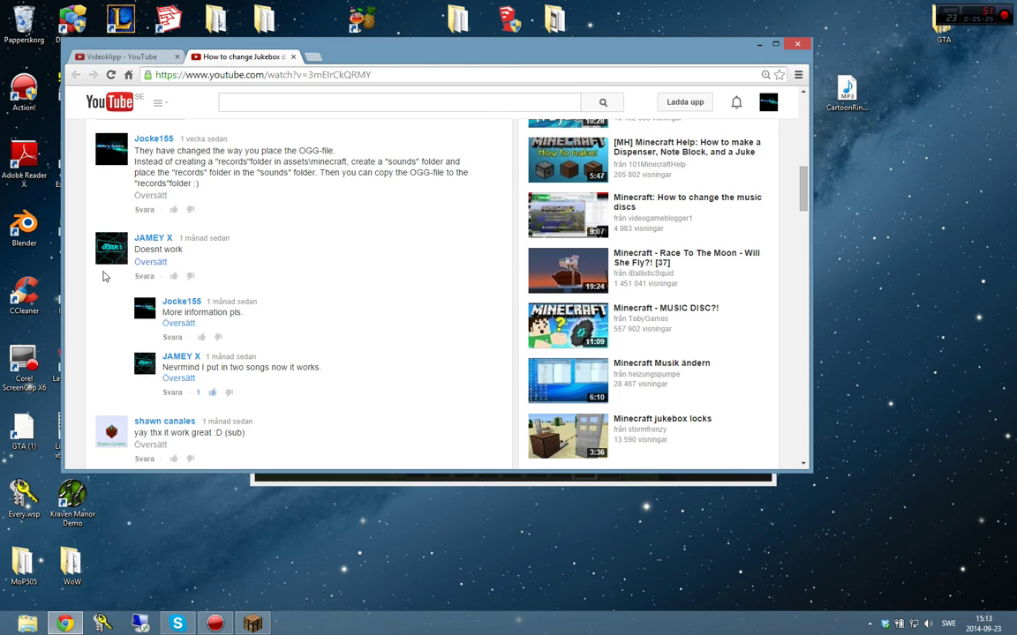
scroll(285, 367, down, 3)
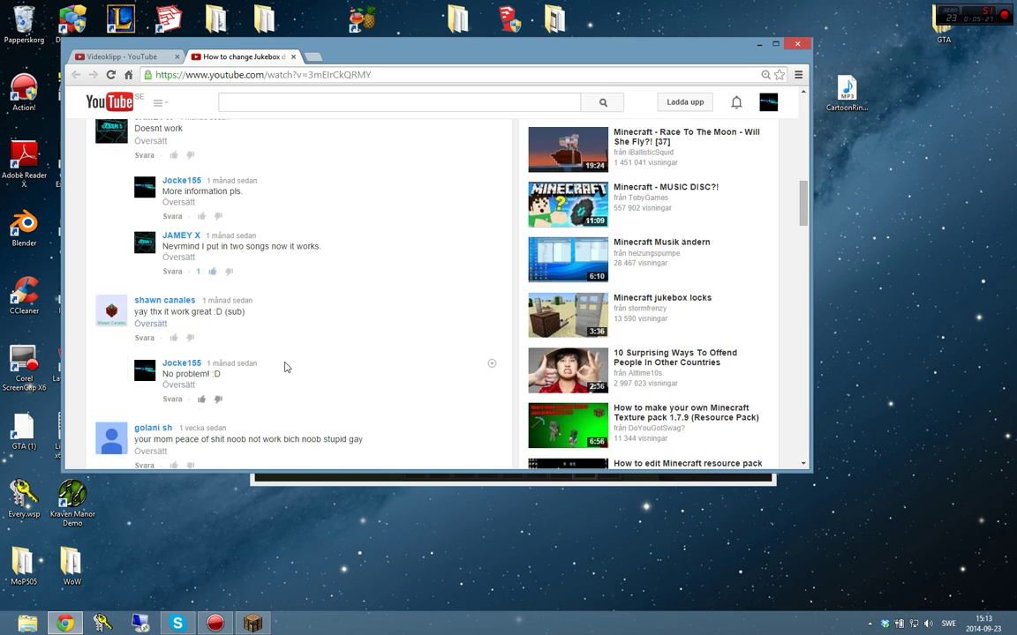
scroll(285, 367, down, 3)
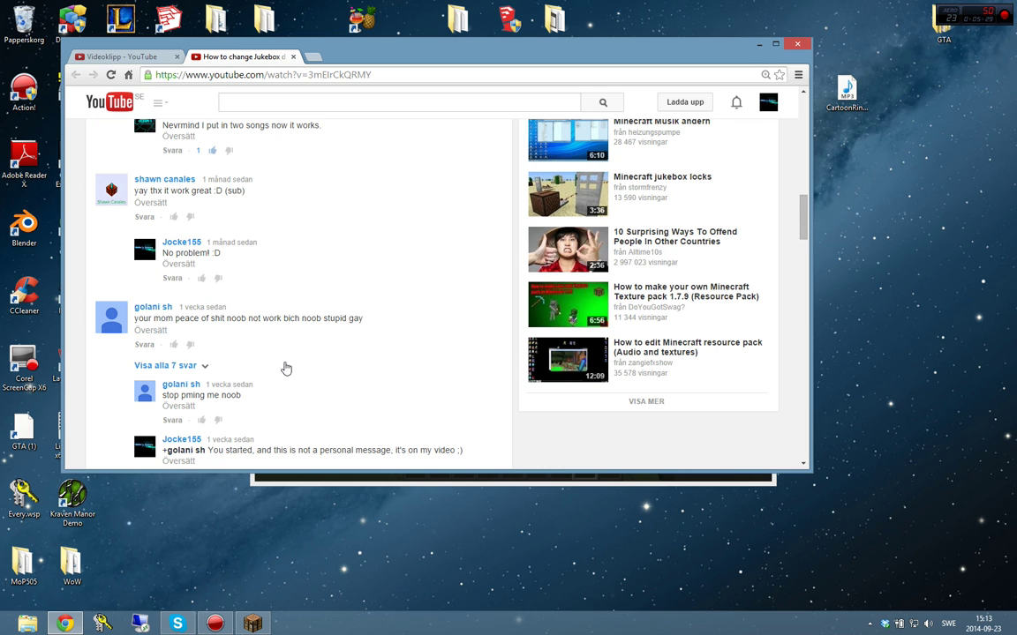
scroll(179, 318, down, 6)
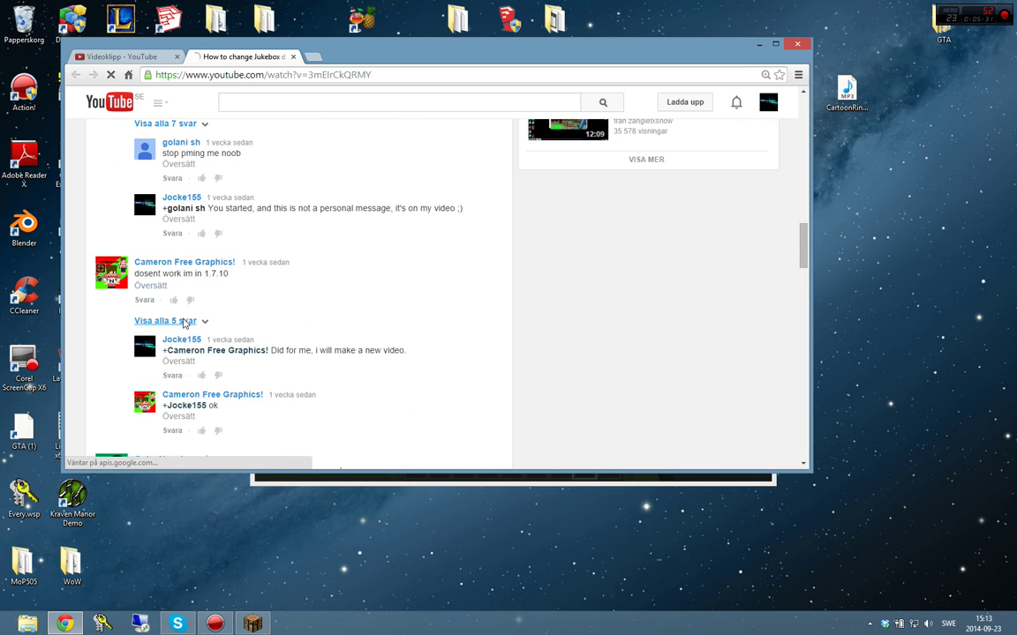
scroll(220, 300, down, 3)
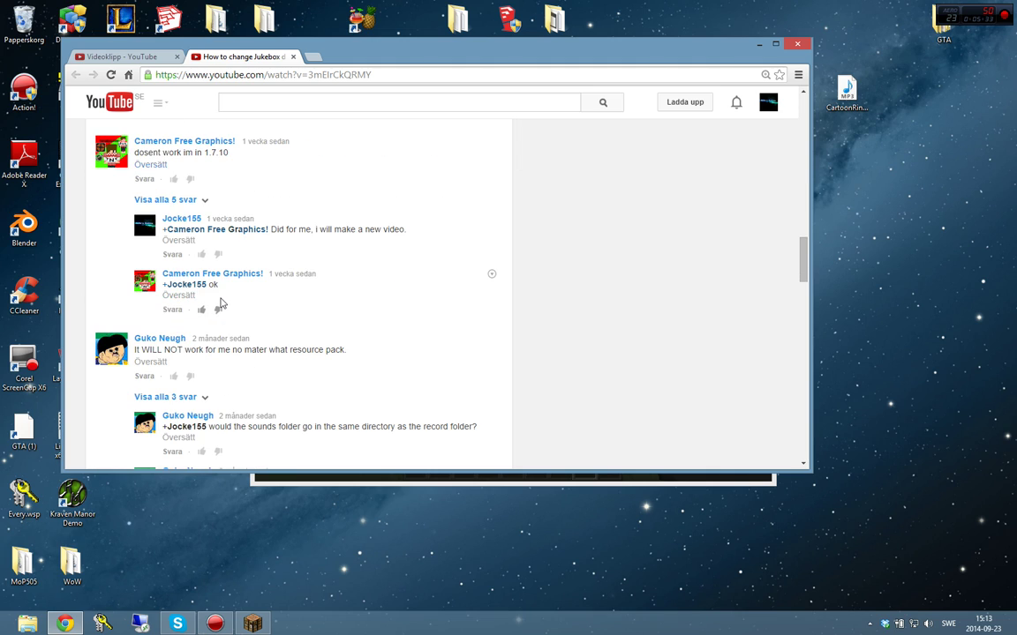
scroll(220, 303, down, 3)
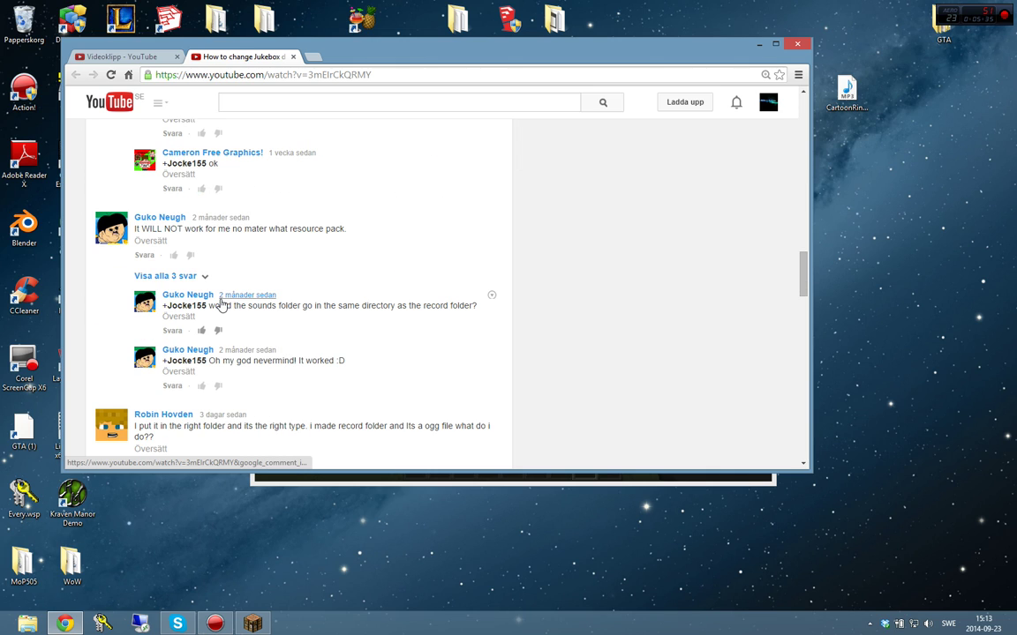
triple_click(251, 364)
click(346, 445)
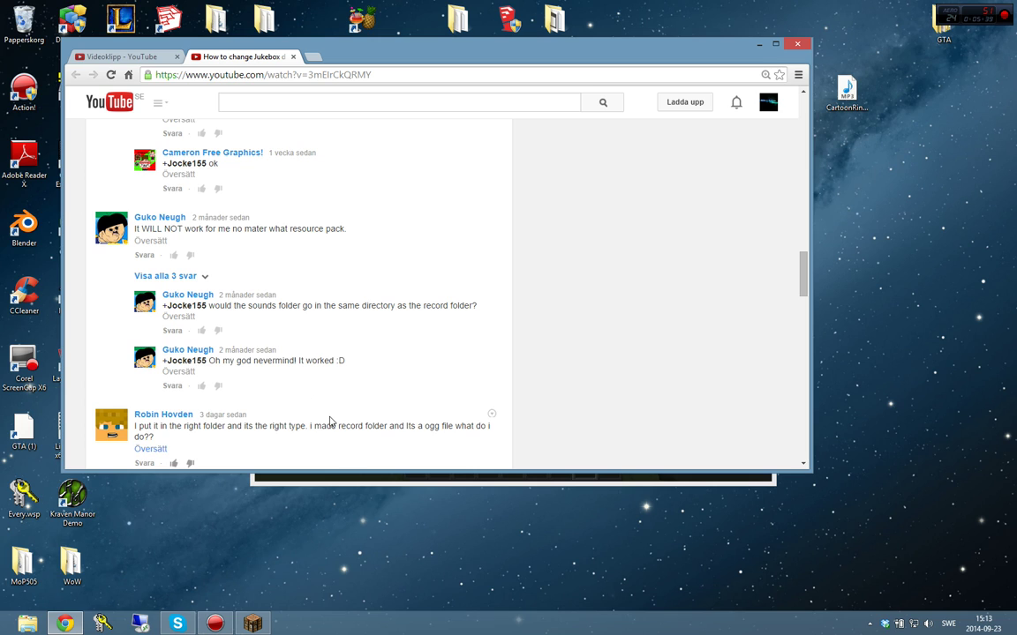
- Read further comments about where the OGG file and sounds folder go
scroll(329, 433, down, 10)
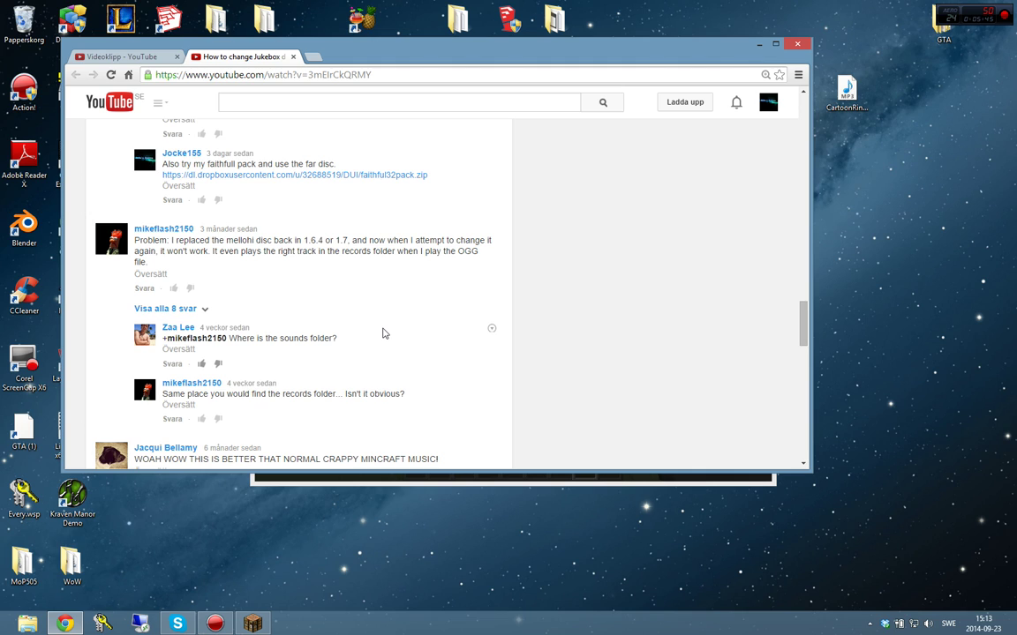
scroll(383, 333, down, 1)
scroll(383, 331, down, 3)
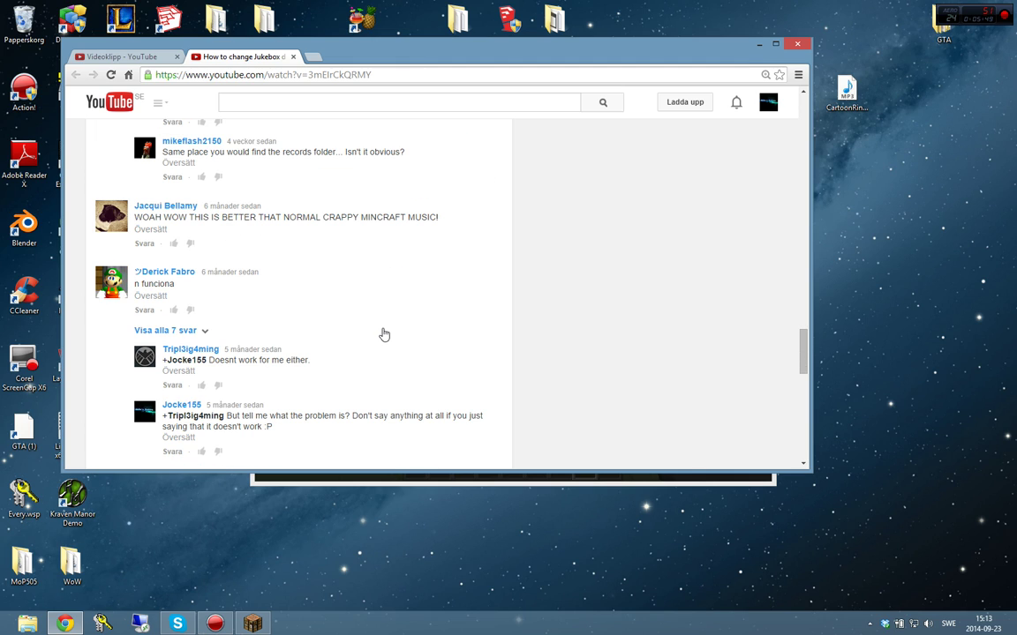
scroll(384, 334, down, 4)
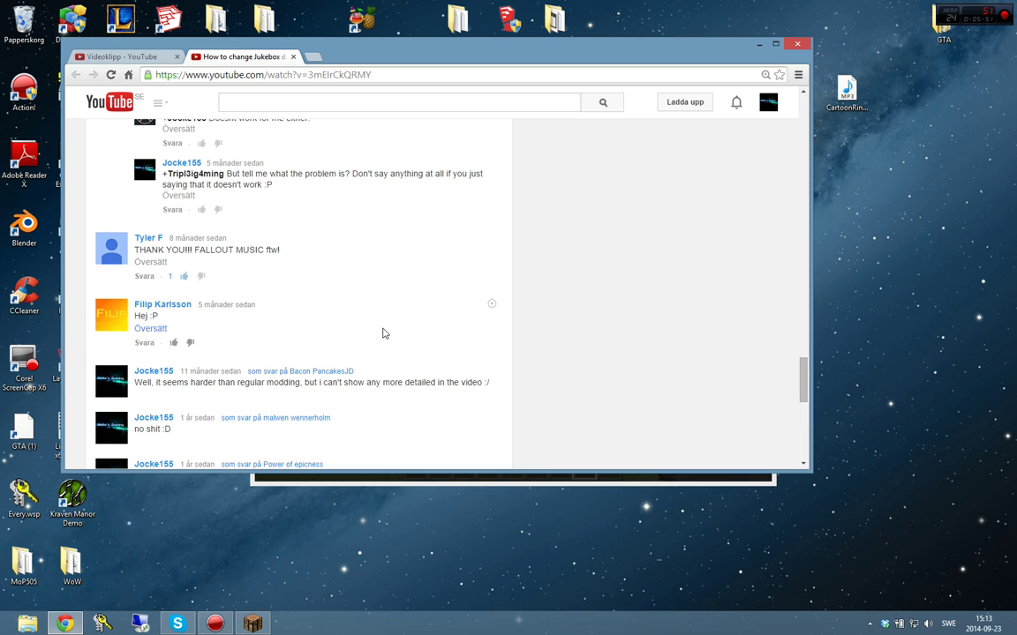
scroll(383, 332, up, 20)
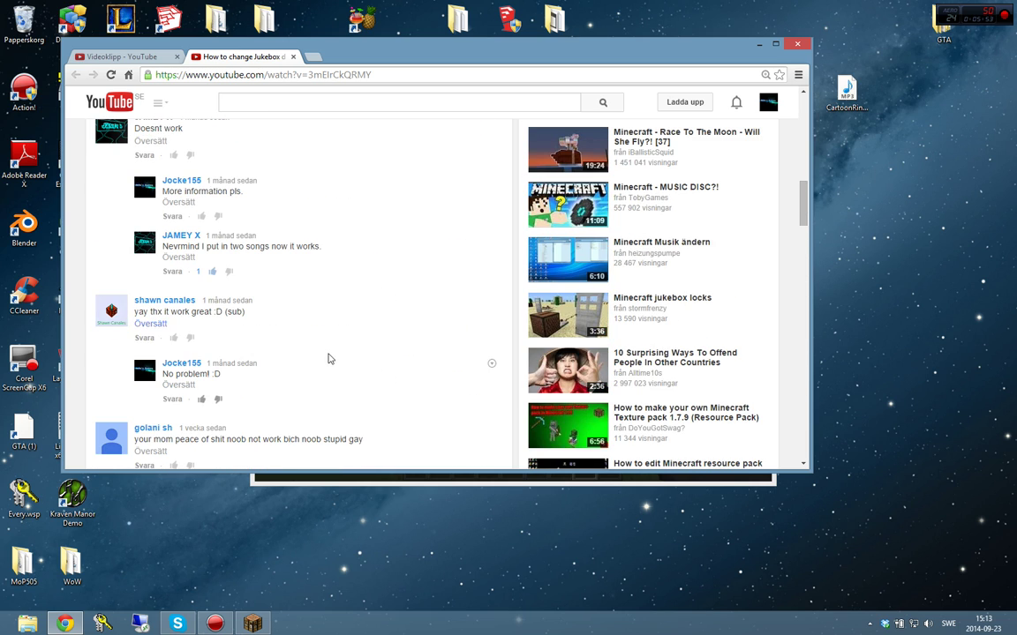
scroll(328, 349, up, 10)
scroll(331, 347, down, 8)
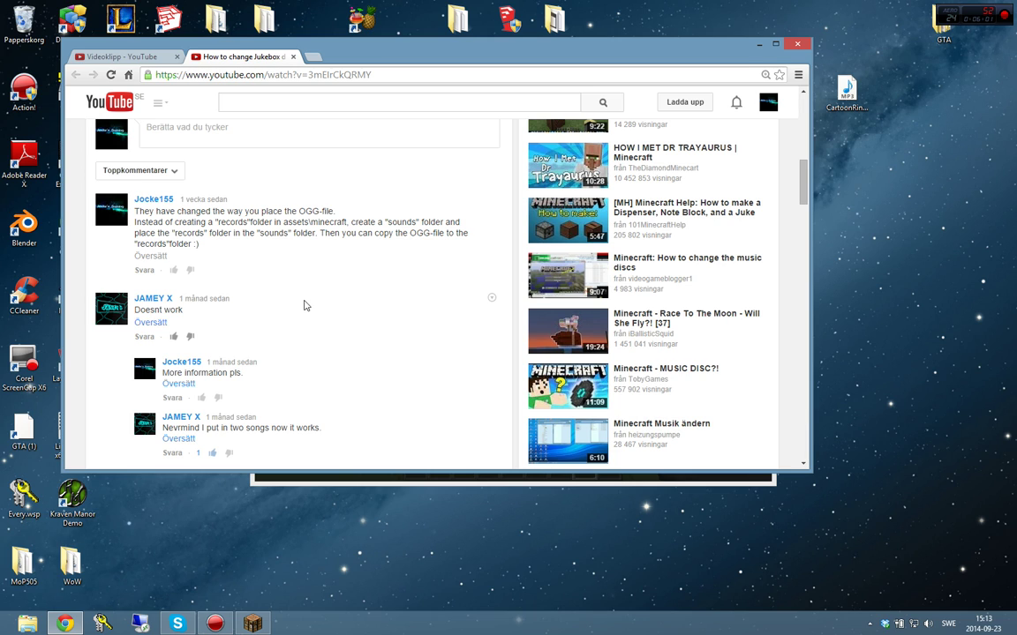
scroll(347, 293, down, 5)
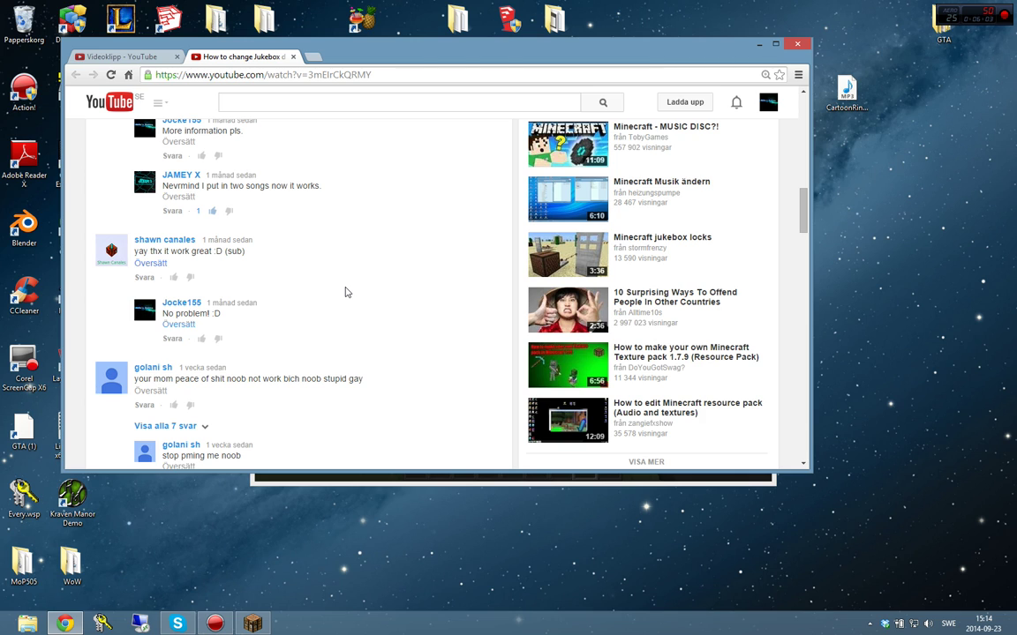
scroll(347, 293, up, 15)
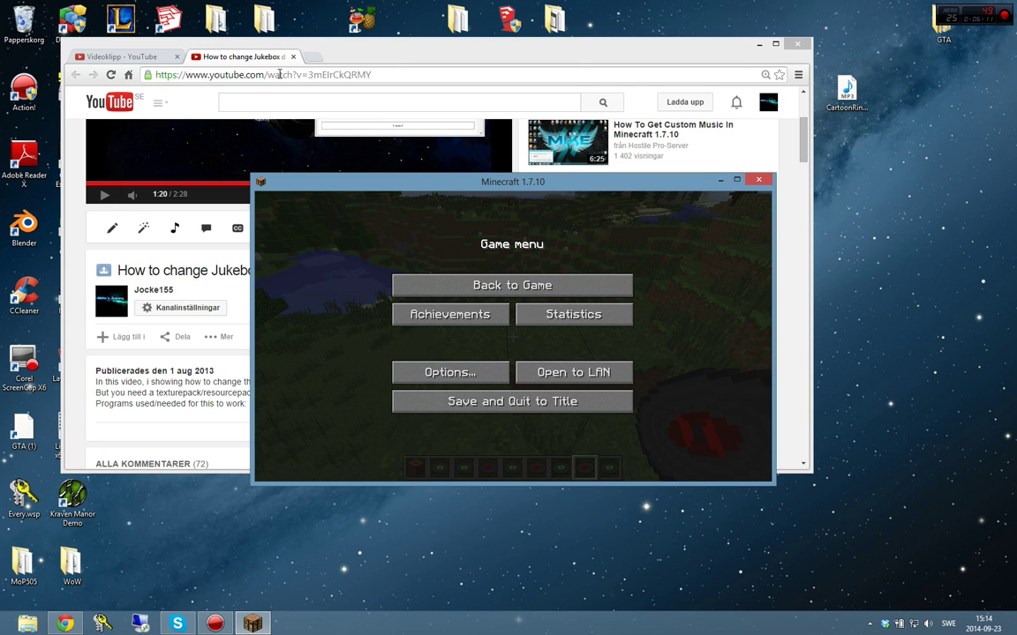
- Choose Back to Game to leave the Minecraft pause menu
click(477, 283)
key(Escape)
key(Escape)
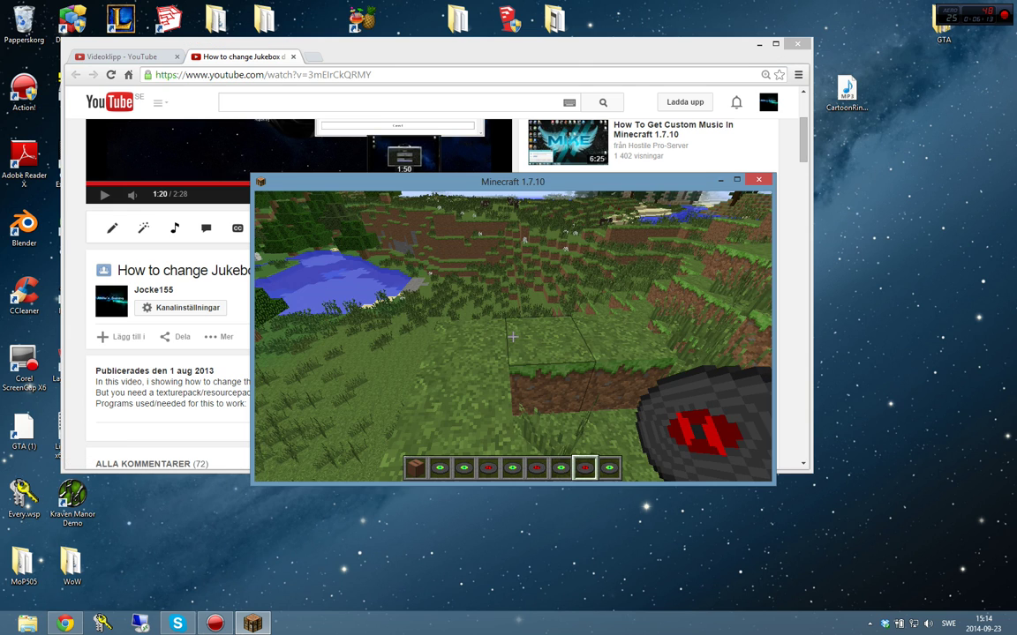
key(Escape)
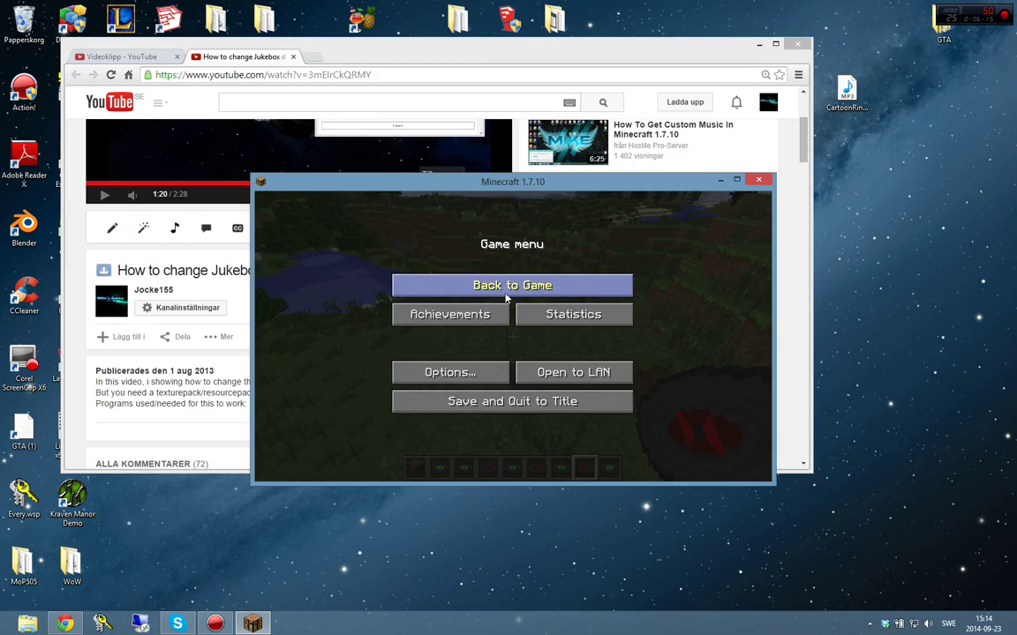
click(494, 285)
- Walk along the cobblestone path and across the planks into the village
key(w)
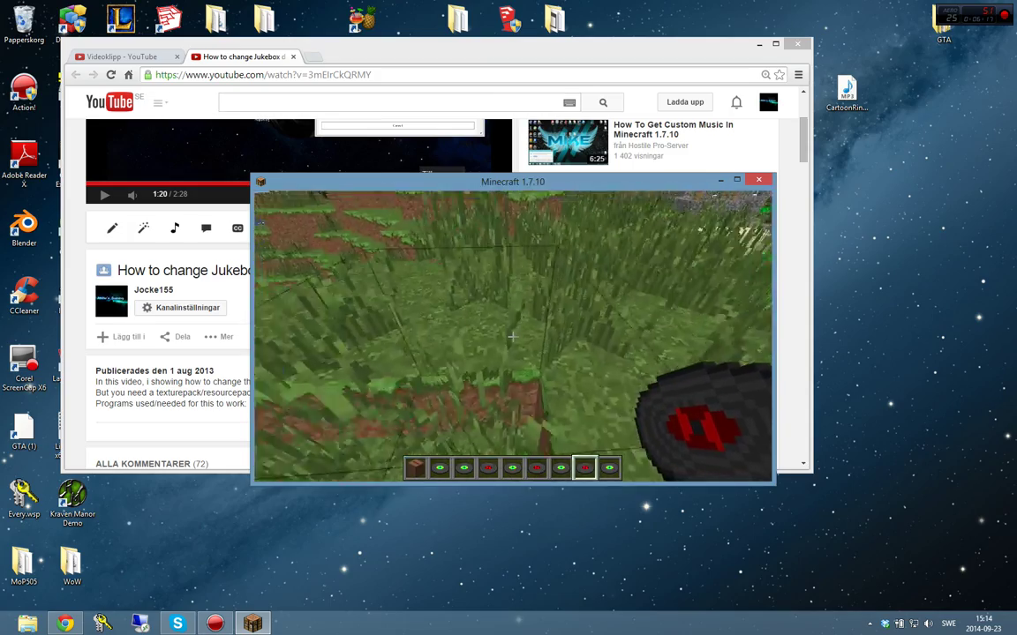
key(w)
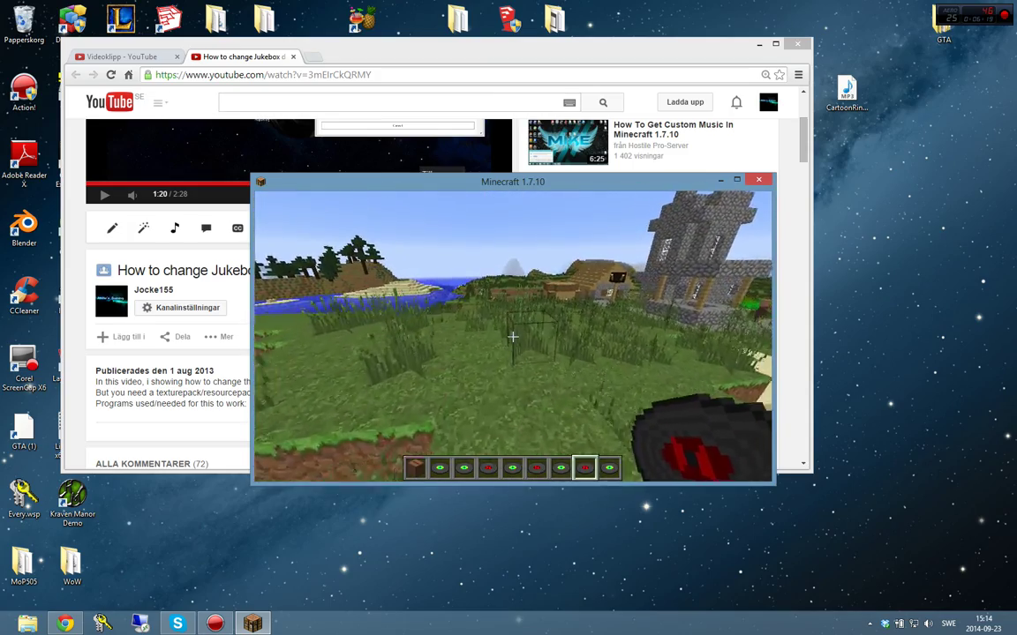
key(w)
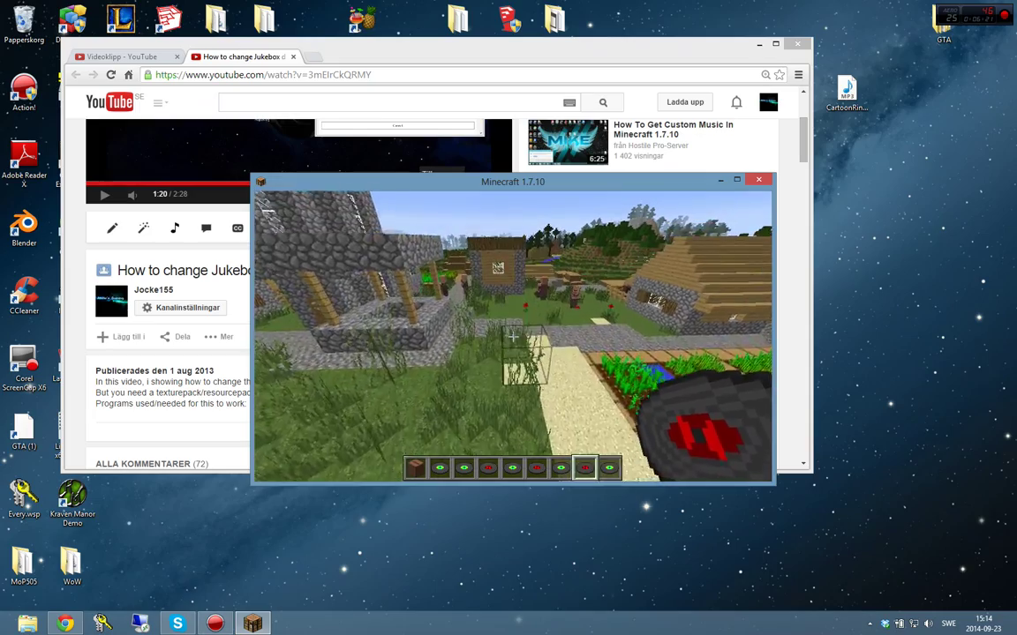
key(w)
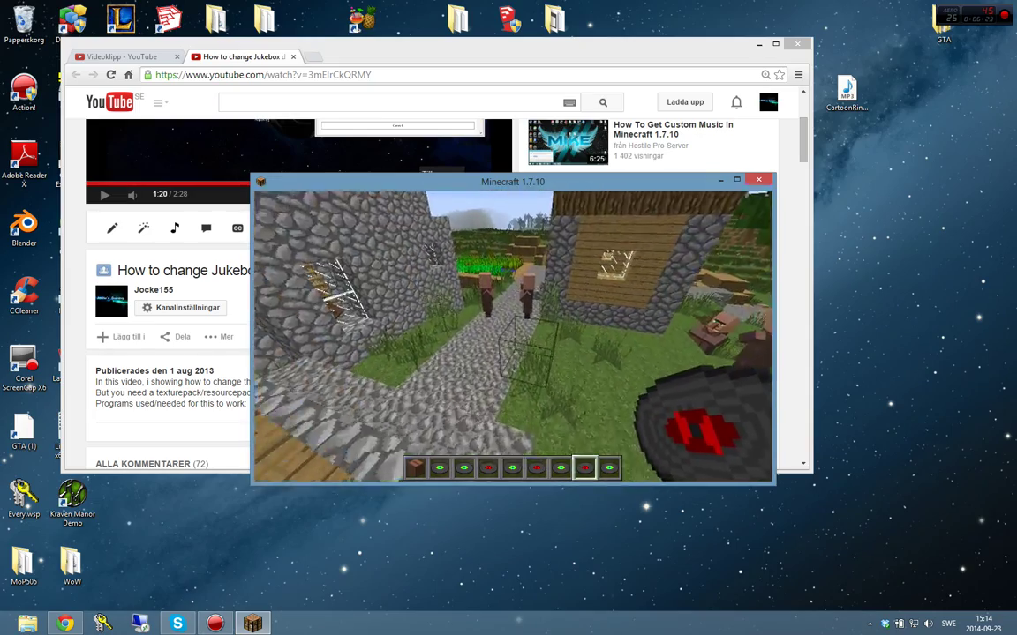
key(w)
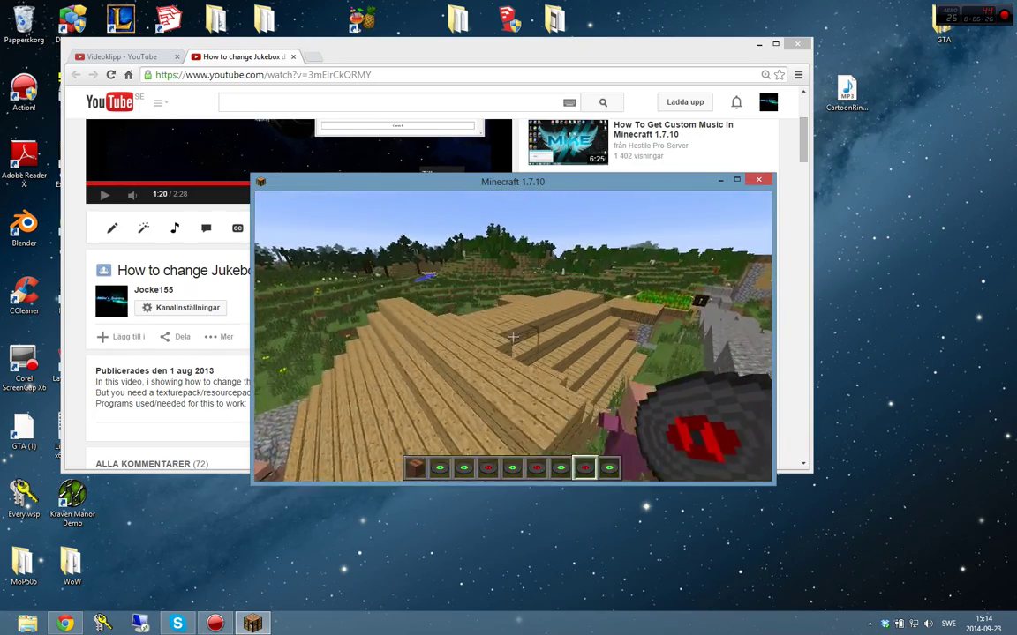
key(w)
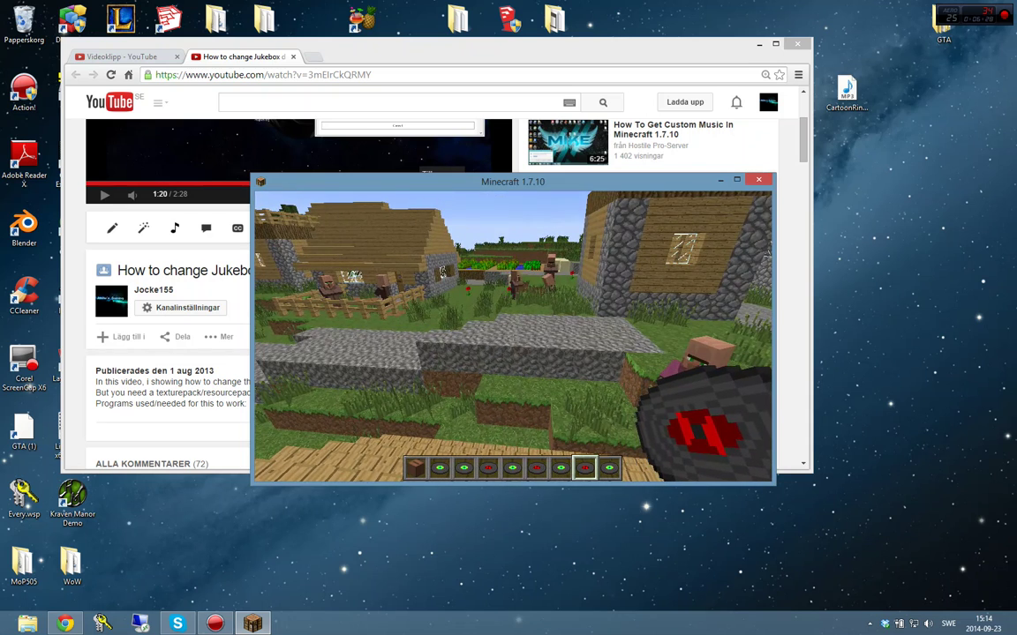